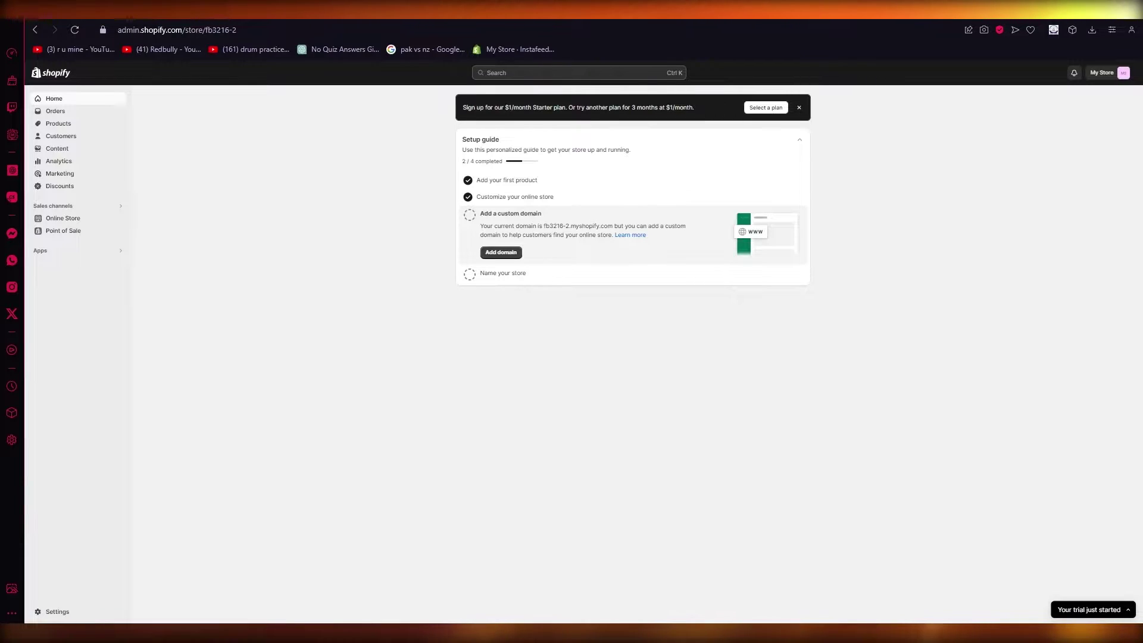
Look over the store's product list and return to the admin home page
{"action": "left_click", "coordinate": [66, 124]}
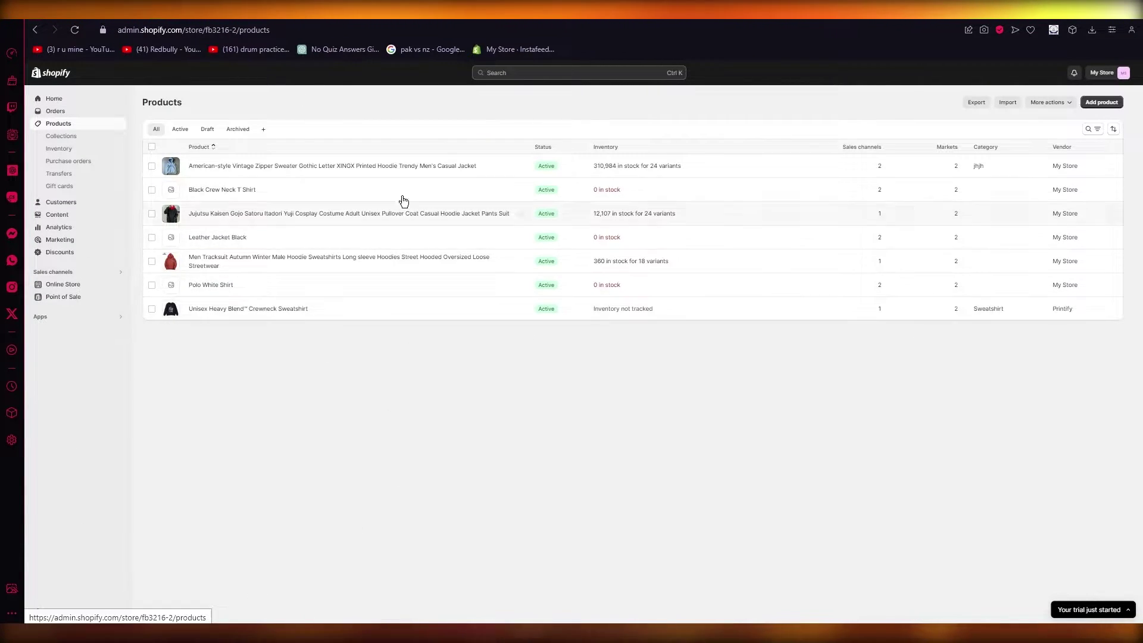
{"action": "left_click", "coordinate": [50, 101]}
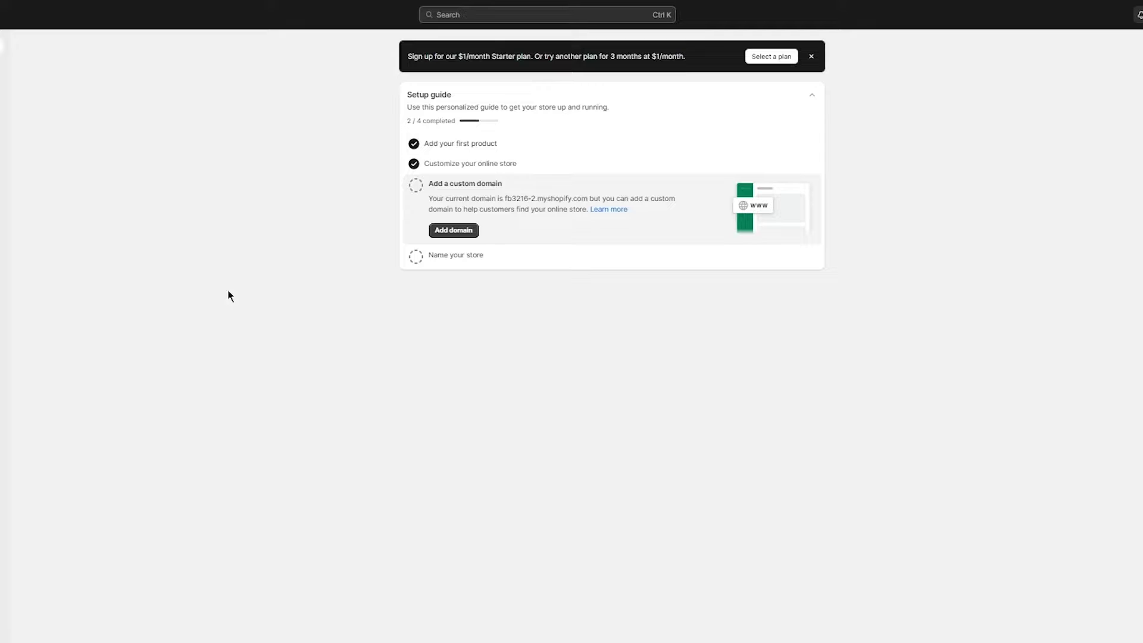
Open the Shopify App Store by way of the admin's recommended apps
{"action": "key", "text": "ctrl+k"}
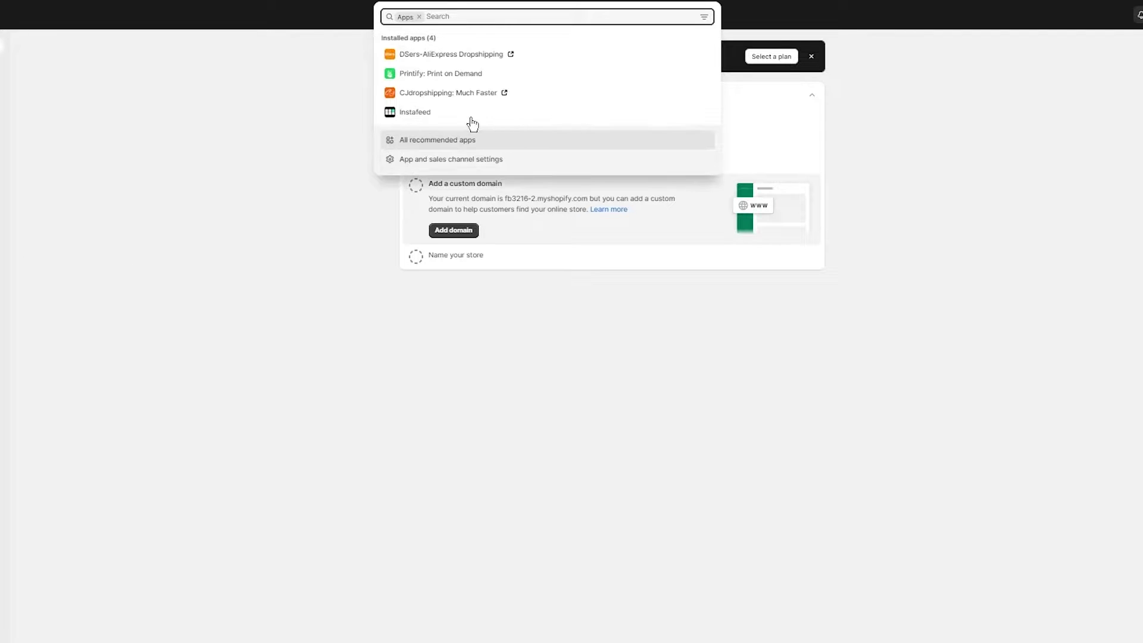
{"action": "left_click", "coordinate": [457, 141]}
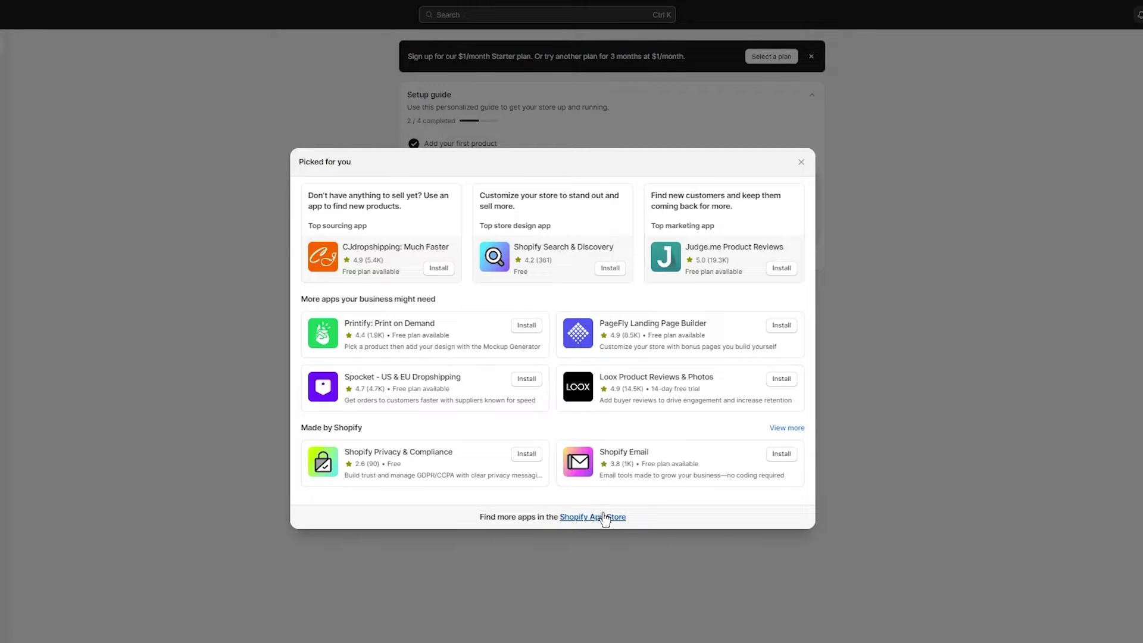
{"action": "left_click", "coordinate": [597, 517]}
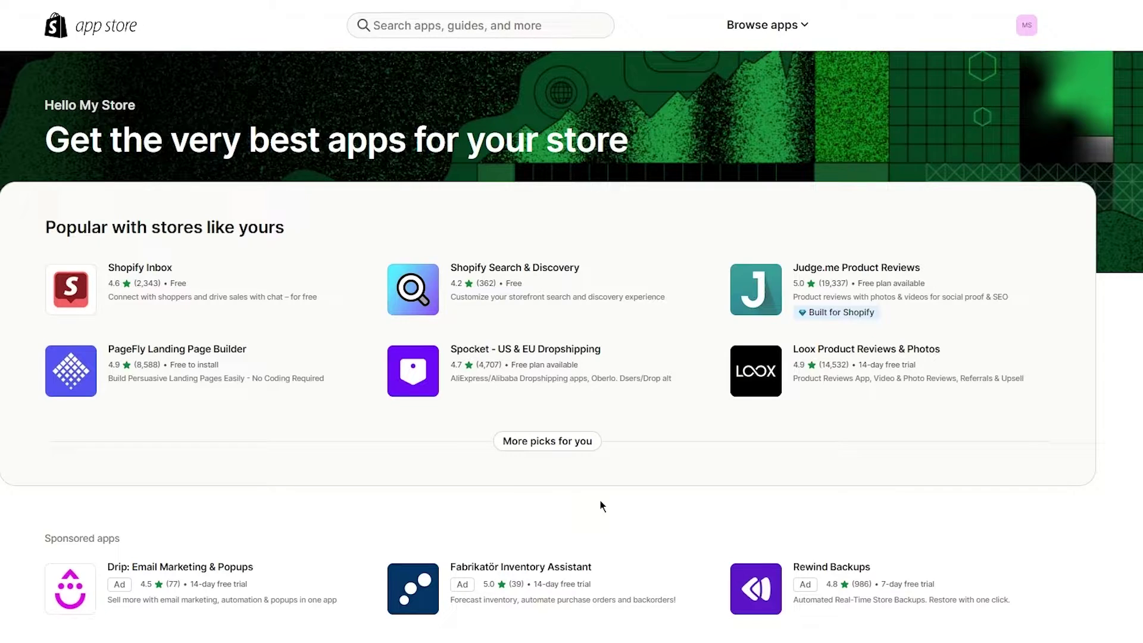
Search the app store for "alibaba"
{"action": "left_click", "coordinate": [408, 33]}
{"action": "type", "text": "al"}
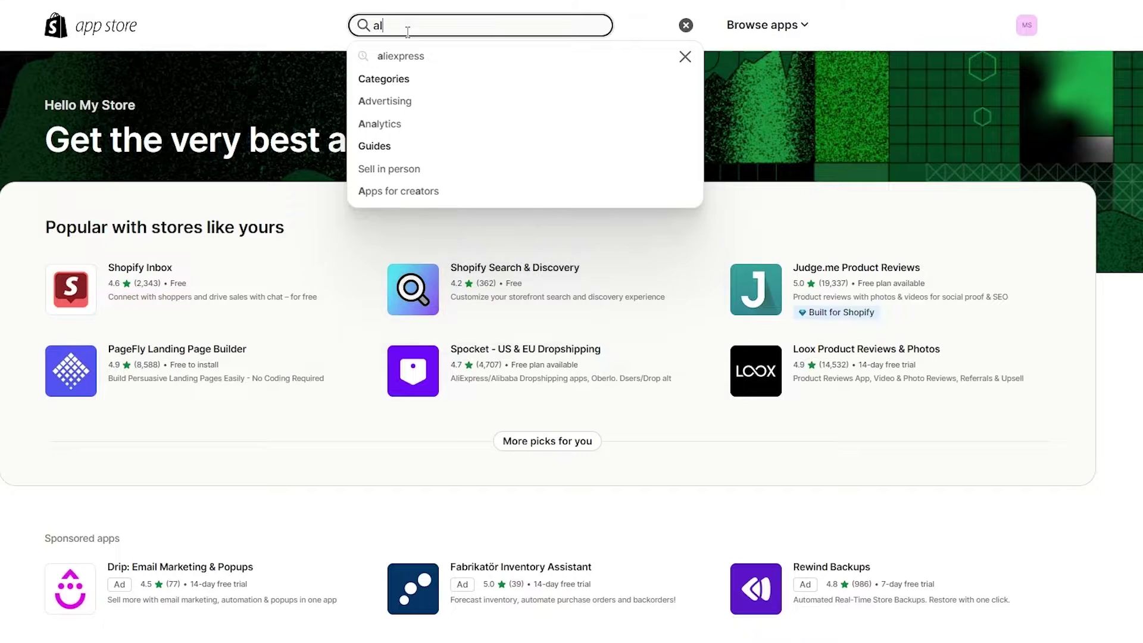
{"action": "type", "text": "ibaba"}
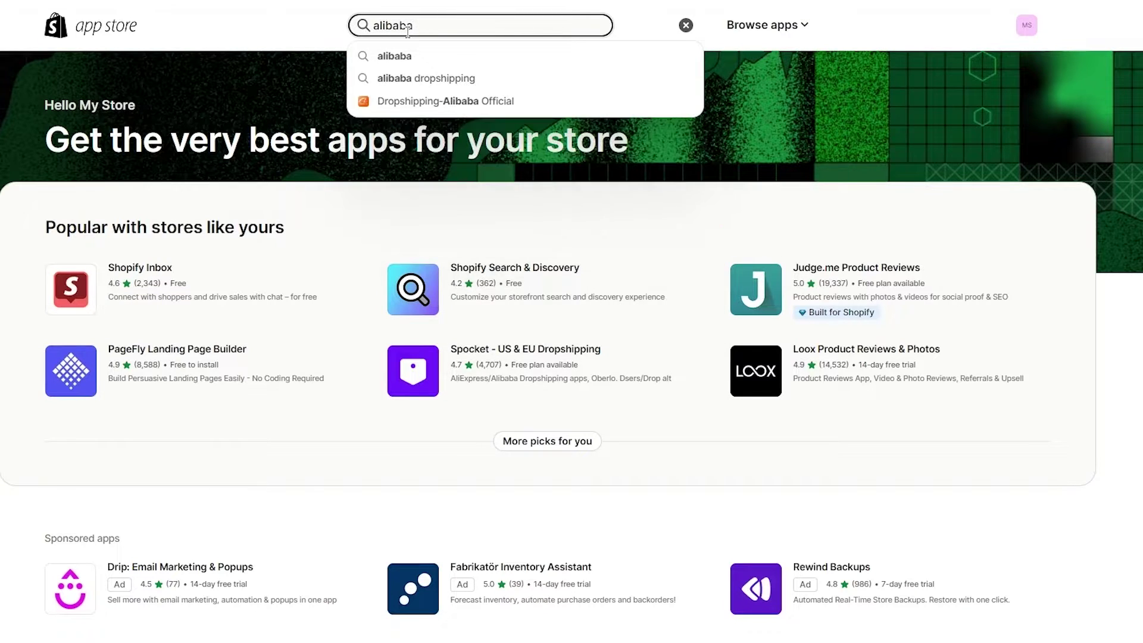
{"action": "key", "text": "Return"}
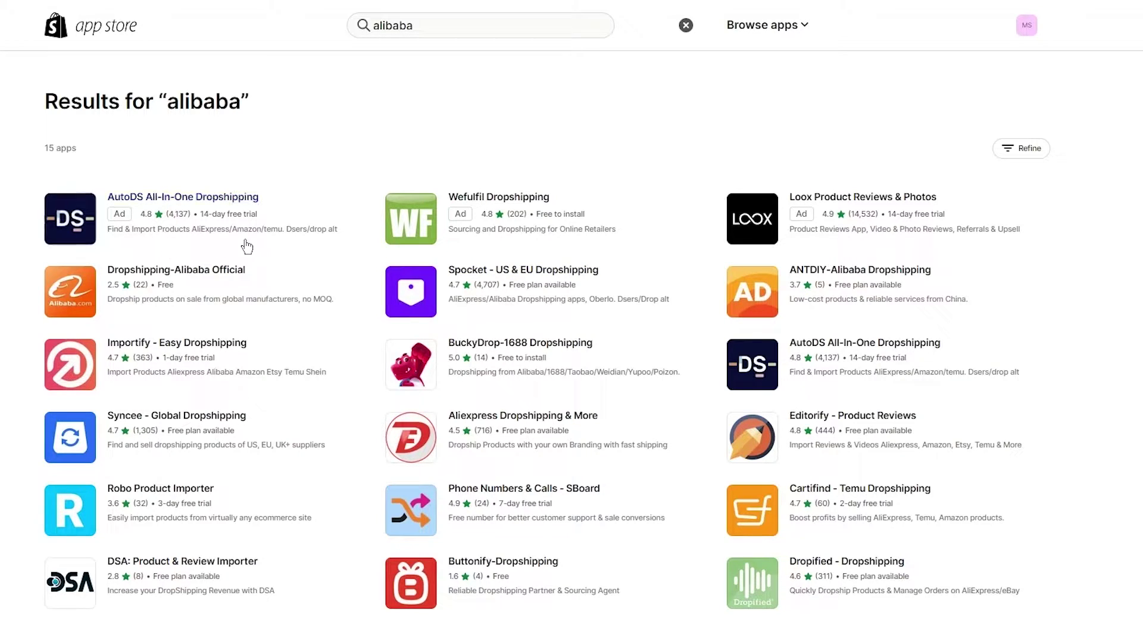
Open the Spocket - US & EU Dropshipping listing and examine its name, highlights and description
{"action": "left_click", "coordinate": [504, 279]}
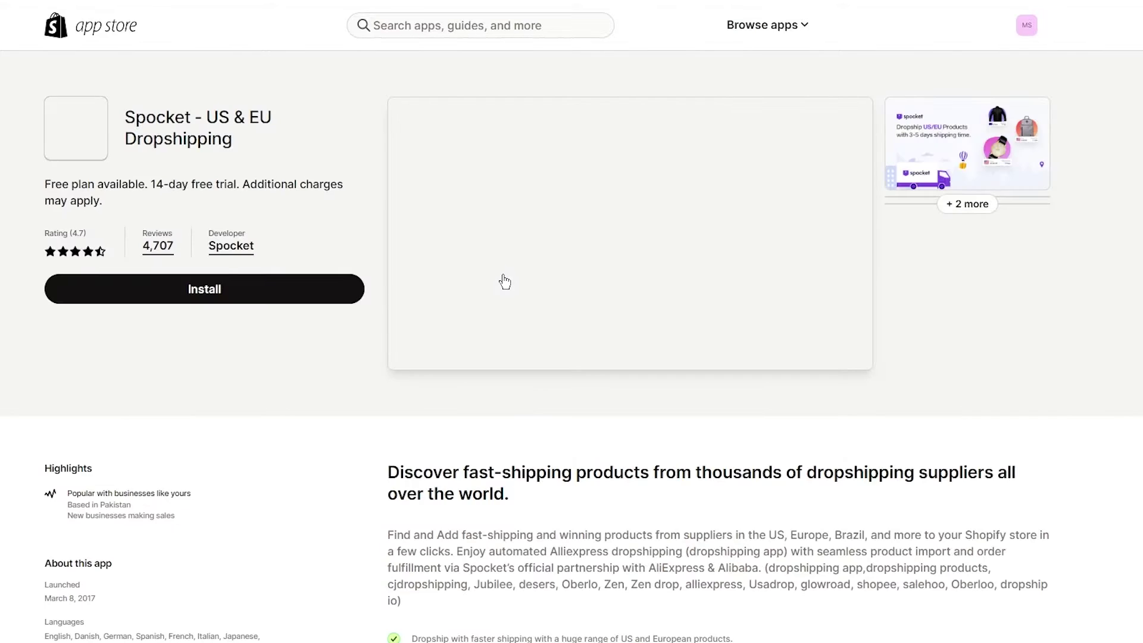
{"action": "triple_click", "coordinate": [207, 117]}
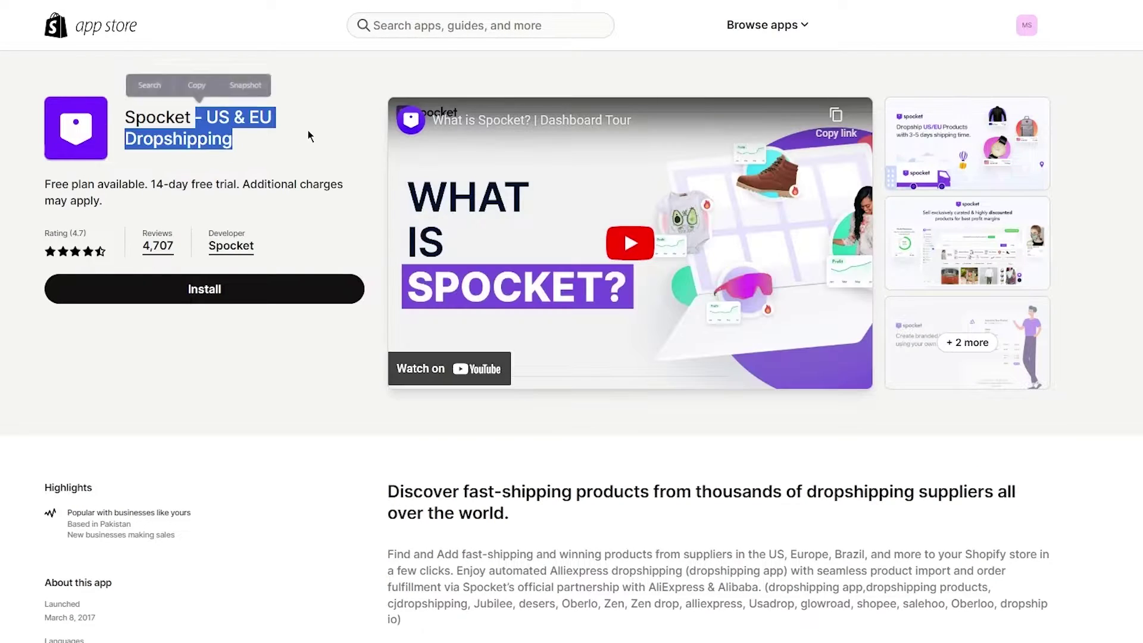
{"action": "left_click", "coordinate": [210, 117]}
{"action": "left_click_drag", "start_coordinate": [207, 116], "coordinate": [280, 116]}
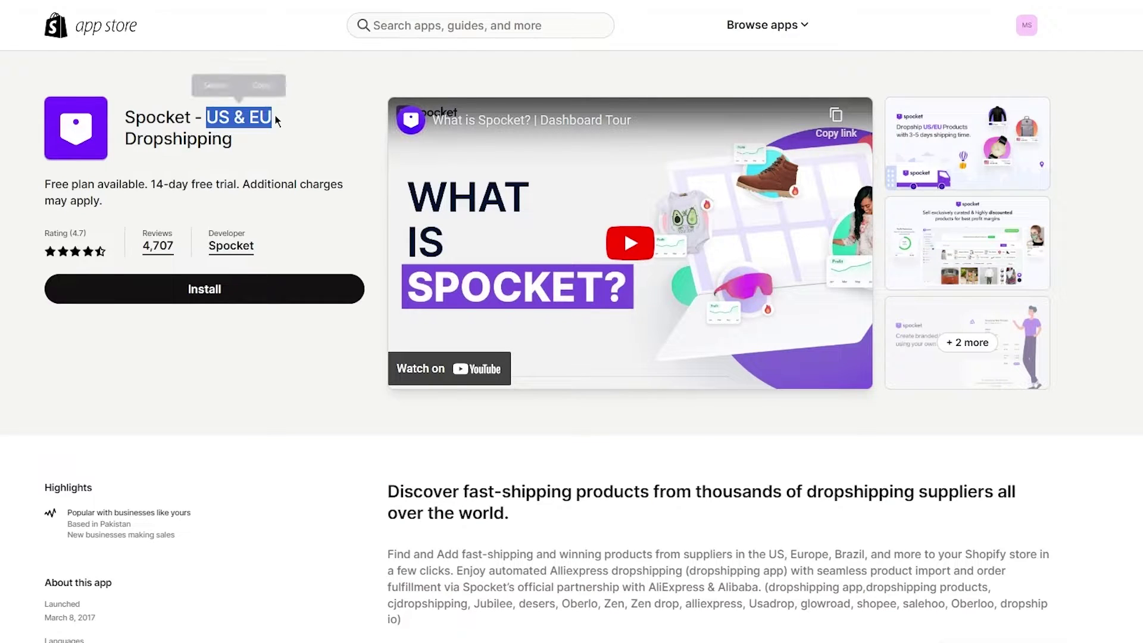
{"action": "left_click", "coordinate": [280, 116]}
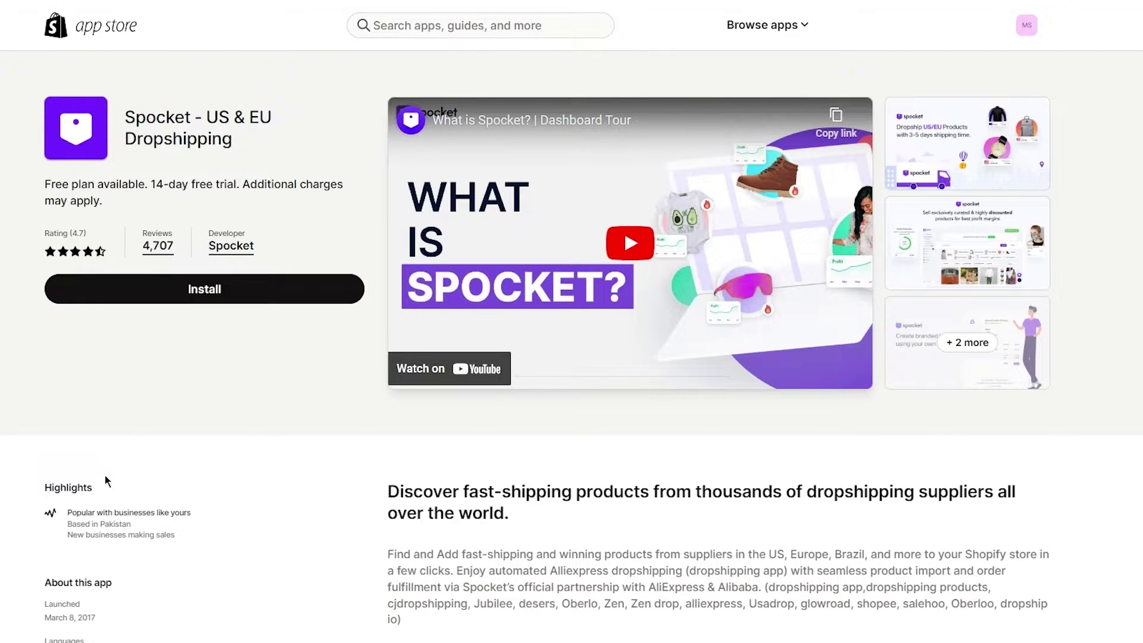
{"action": "scroll", "coordinate": [231, 374], "scroll_direction": "down", "scroll_amount": 3}
{"action": "scroll", "coordinate": [230, 374], "scroll_direction": "up", "scroll_amount": 3}
{"action": "scroll", "coordinate": [230, 374], "scroll_direction": "down", "scroll_amount": 2}
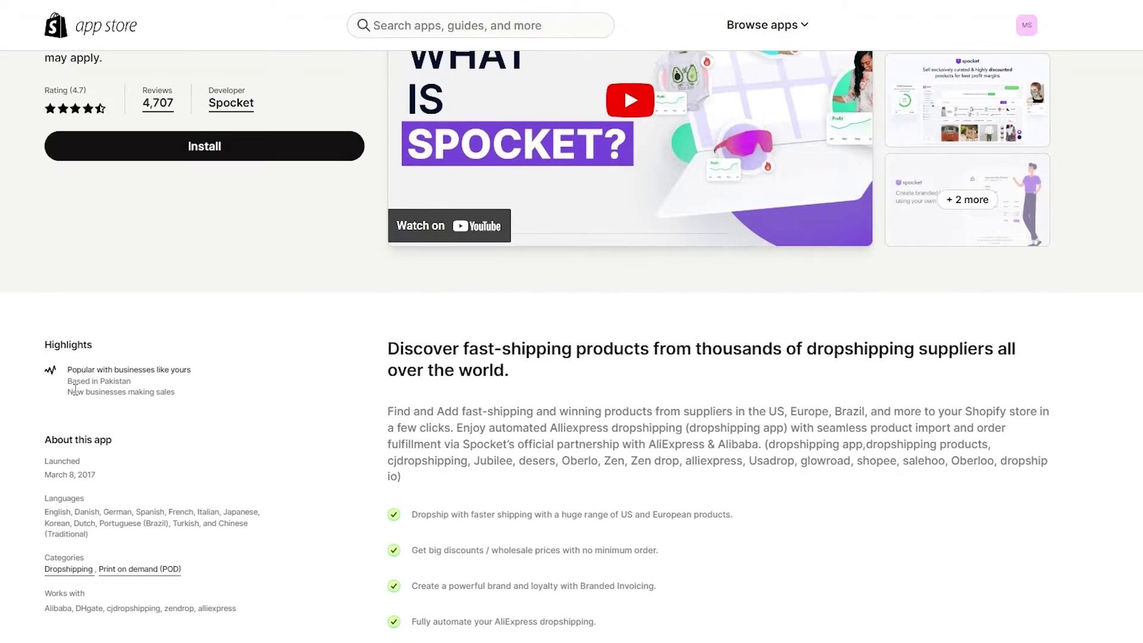
{"action": "scroll", "coordinate": [183, 309], "scroll_direction": "up", "scroll_amount": 2}
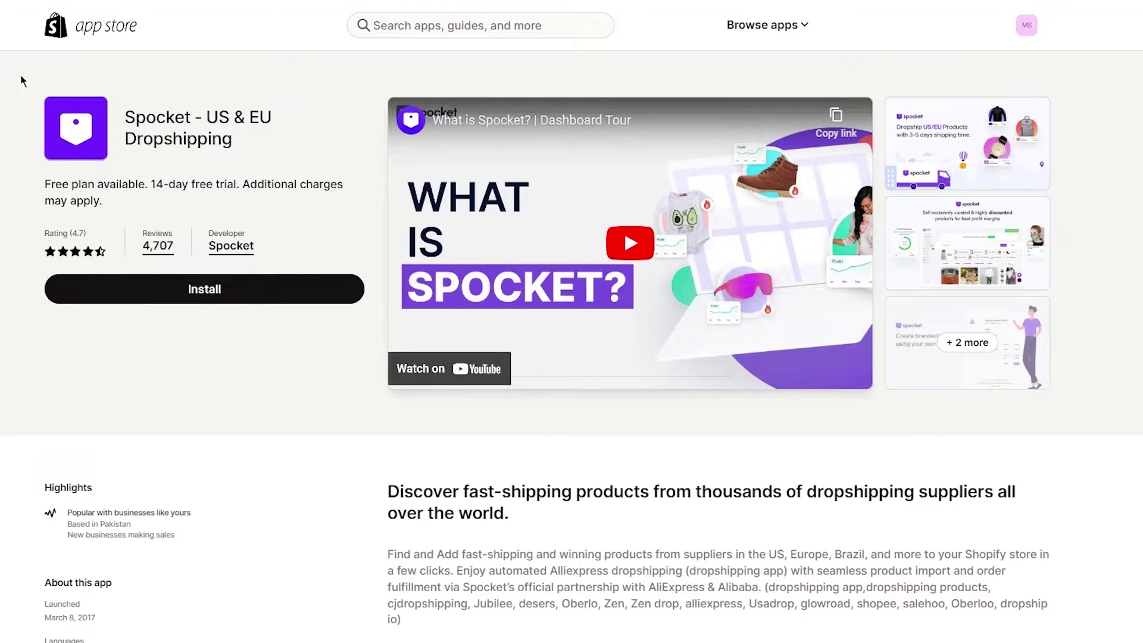
Install the Spocket - US & EU Dropshipping app on the store and approve its access
{"action": "left_click_drag", "start_coordinate": [112, 91], "coordinate": [249, 186]}
{"action": "left_click", "coordinate": [288, 127]}
{"action": "left_click_drag", "start_coordinate": [198, 111], "coordinate": [306, 117]}
{"action": "left_click", "coordinate": [306, 117]}
{"action": "left_click", "coordinate": [223, 288]}
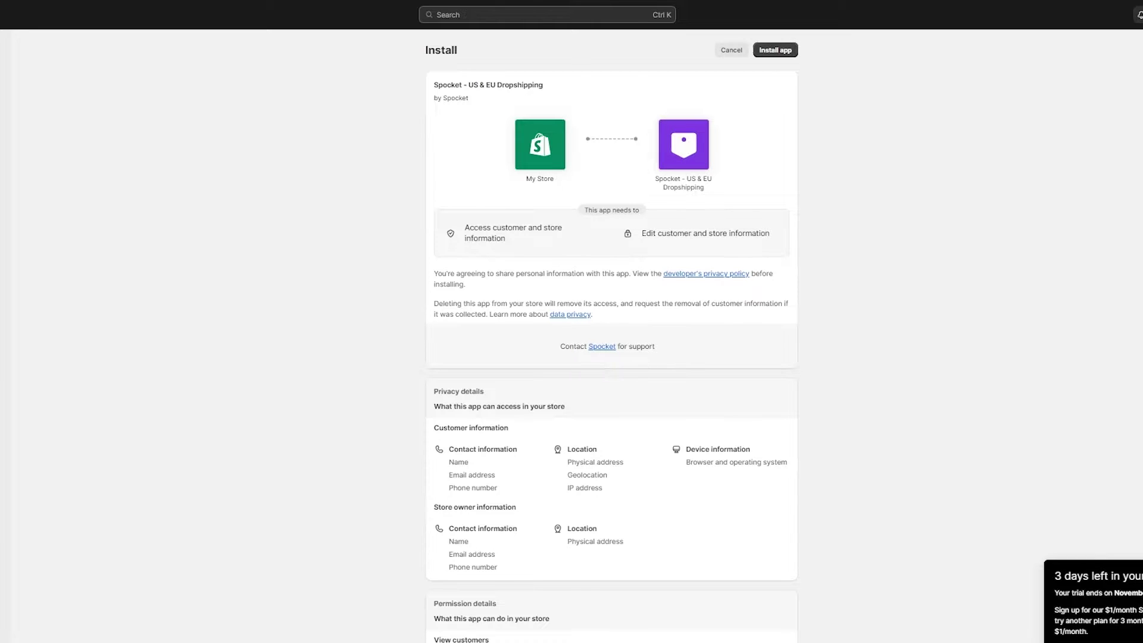
{"action": "left_click", "coordinate": [781, 50]}
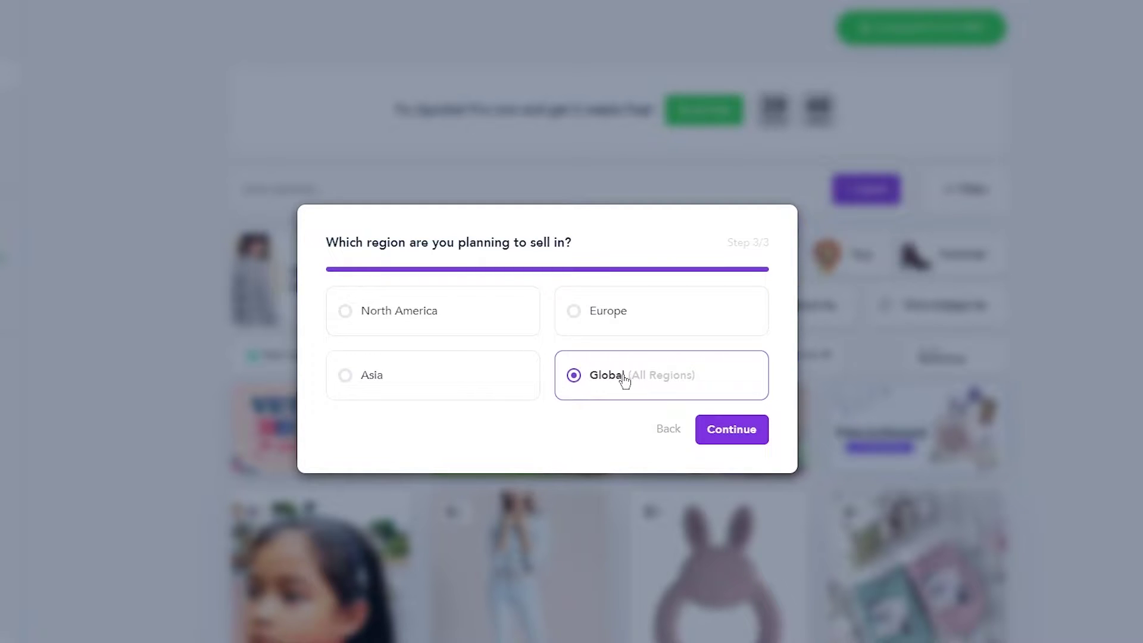
Continue with Global (All Regions) as the selling region and try to start the Starter plan's free trial
{"action": "left_click_drag", "start_coordinate": [622, 380], "coordinate": [711, 384]}
{"action": "left_click", "coordinate": [713, 388]}
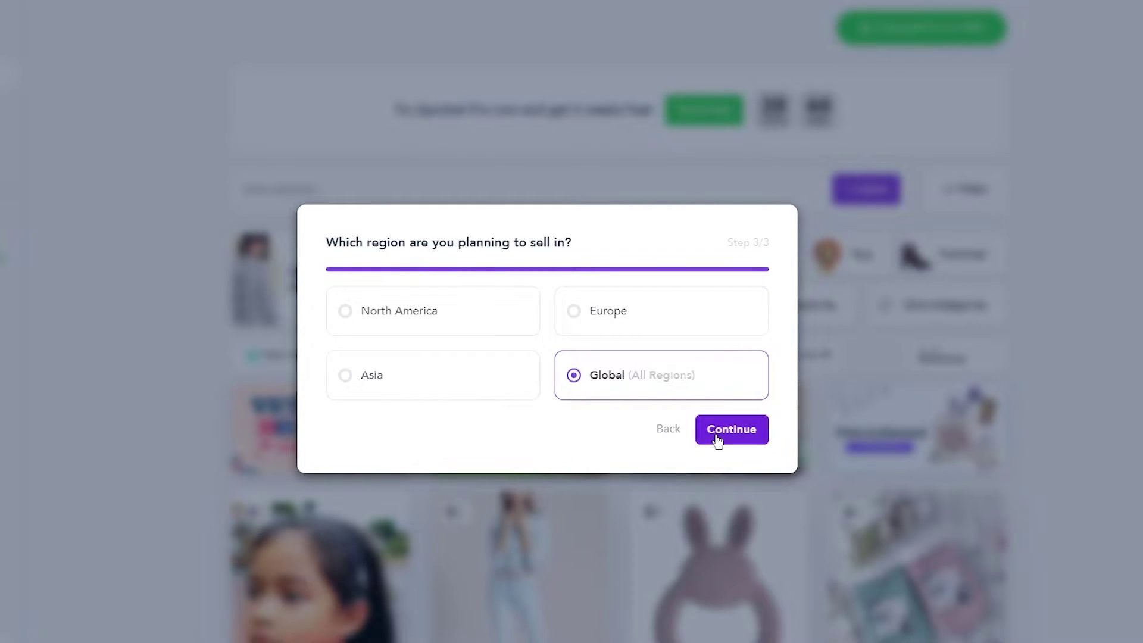
{"action": "left_click", "coordinate": [715, 433]}
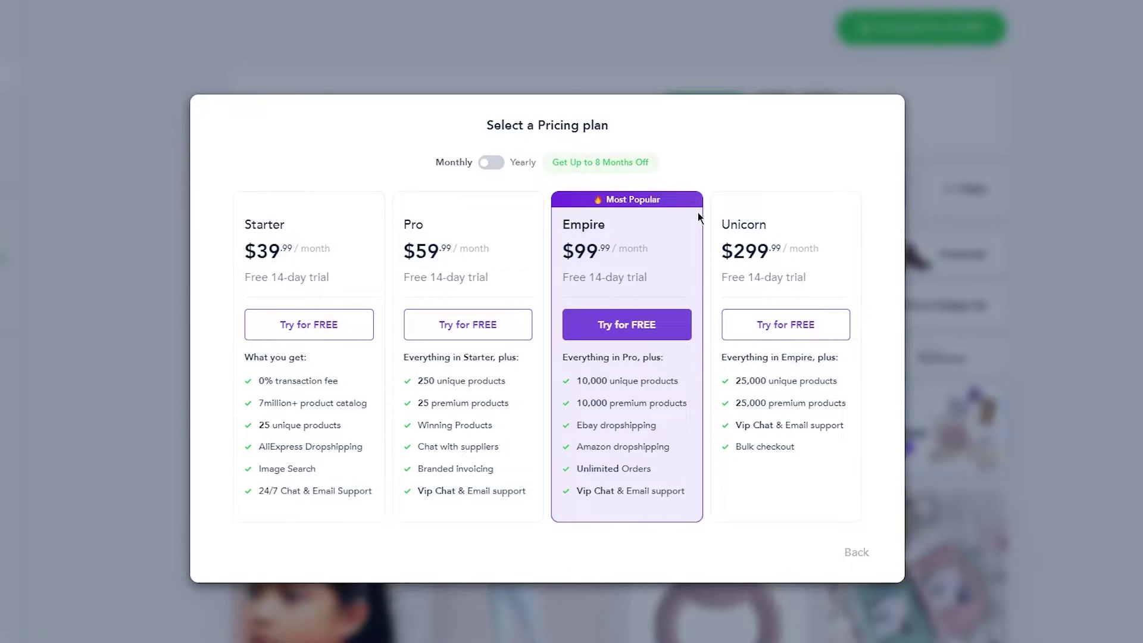
{"action": "left_click", "coordinate": [284, 334]}
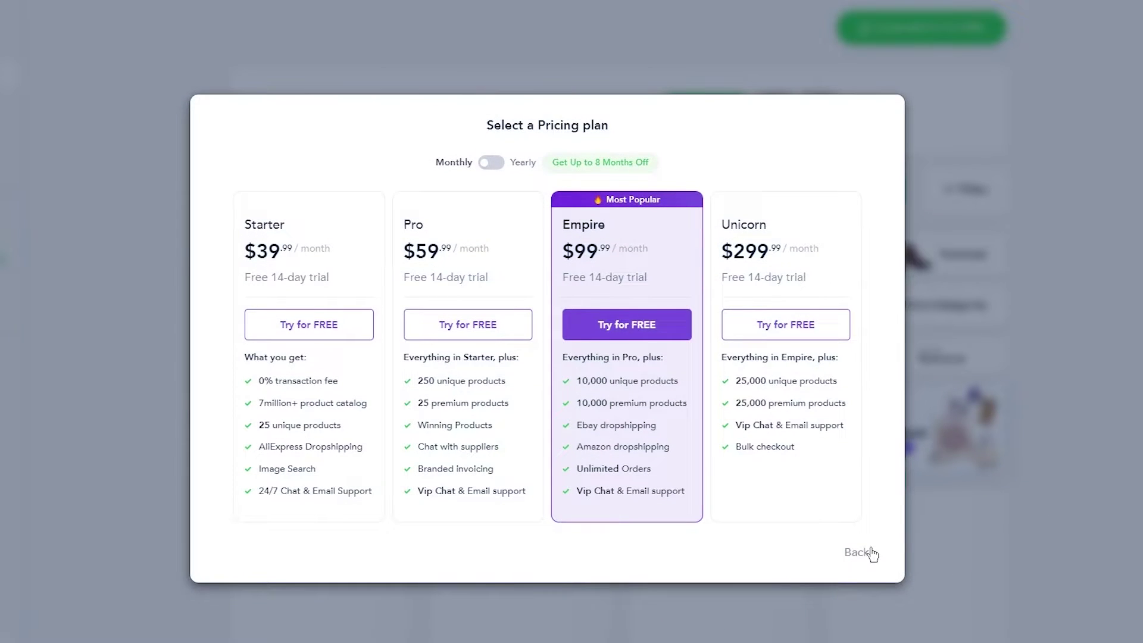
Go back from the pricing plans to the question about the kind of products wanted
{"action": "left_click", "coordinate": [871, 551]}
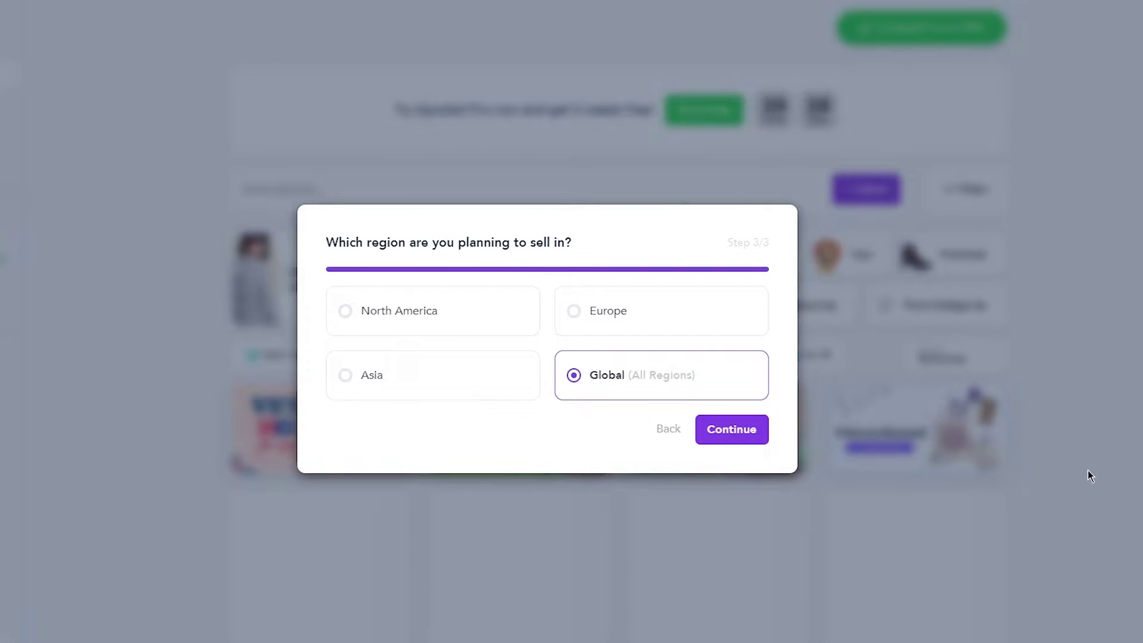
{"action": "left_click", "coordinate": [688, 438]}
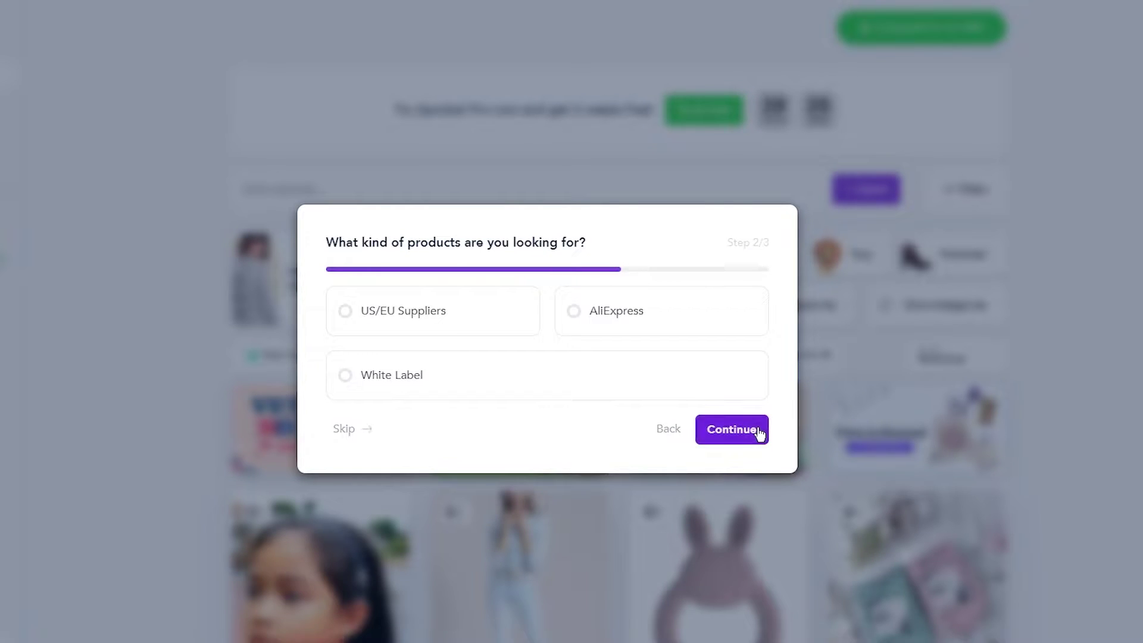
{"action": "left_click_drag", "start_coordinate": [357, 241], "coordinate": [582, 240]}
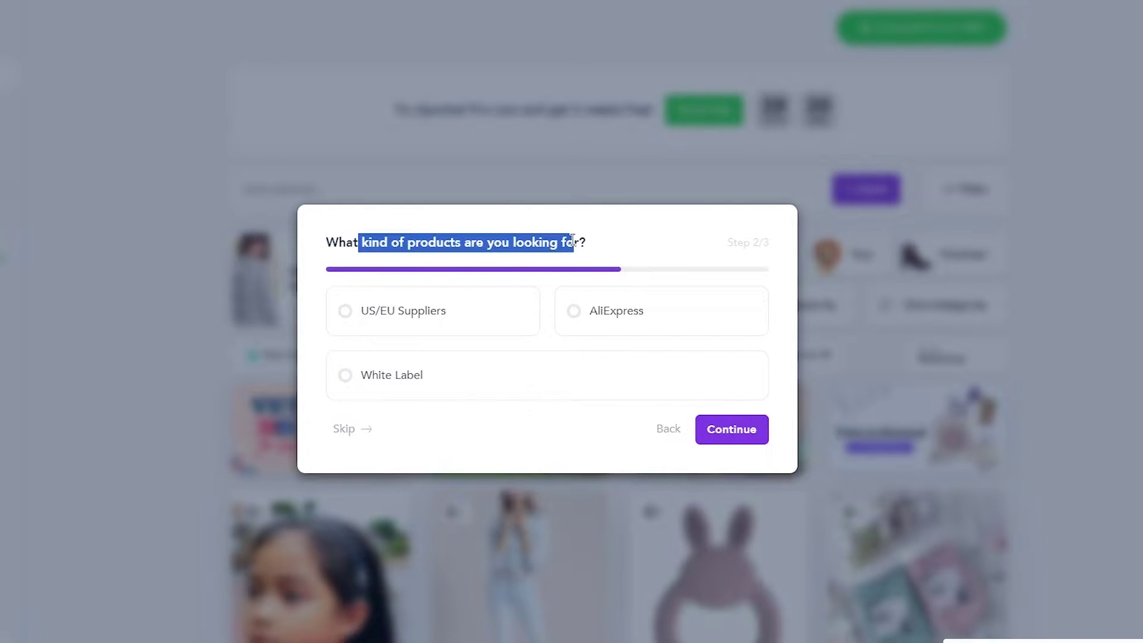
{"action": "left_click", "coordinate": [641, 235]}
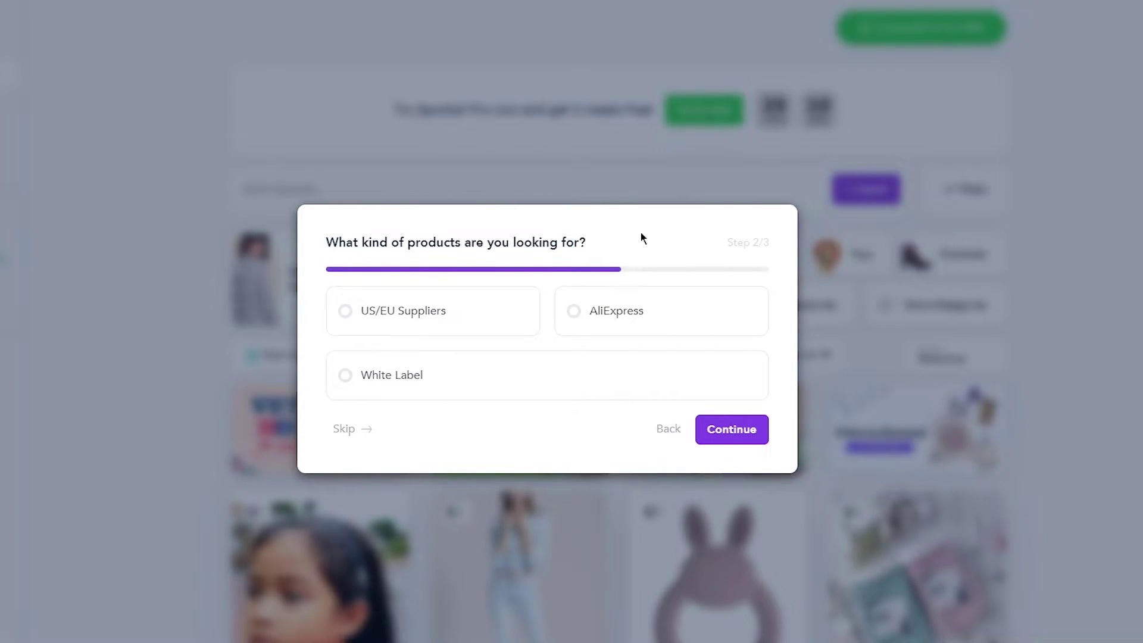
Advance to the pricing plans without choosing a product kind and switch the plans to yearly billing
{"action": "left_click", "coordinate": [351, 429]}
{"action": "double_click", "coordinate": [732, 429]}
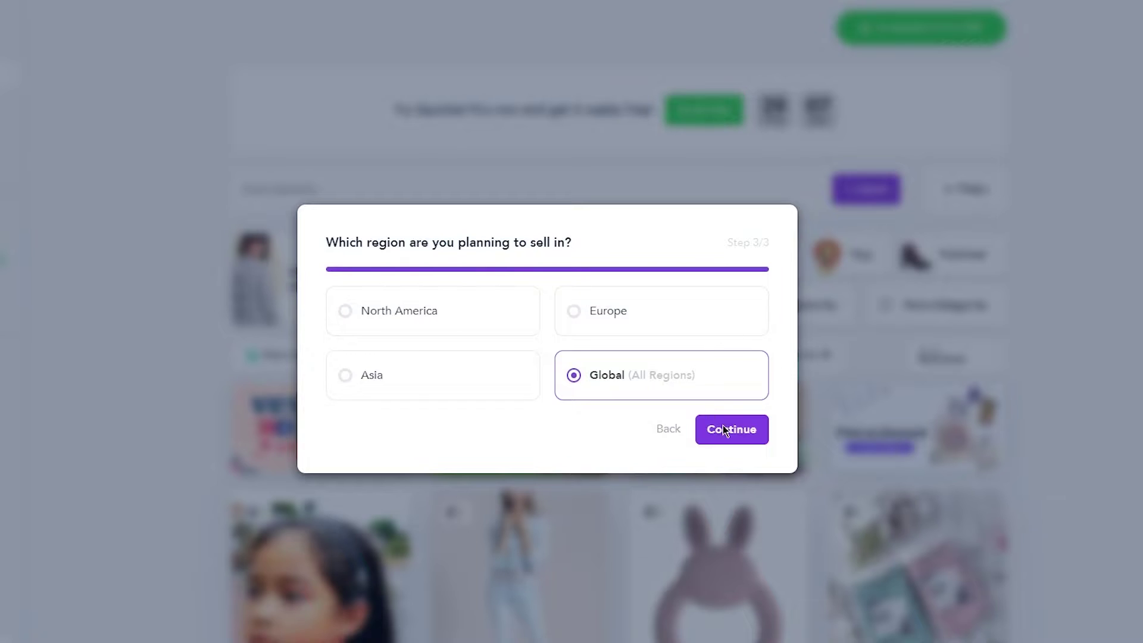
{"action": "left_click", "coordinate": [723, 426]}
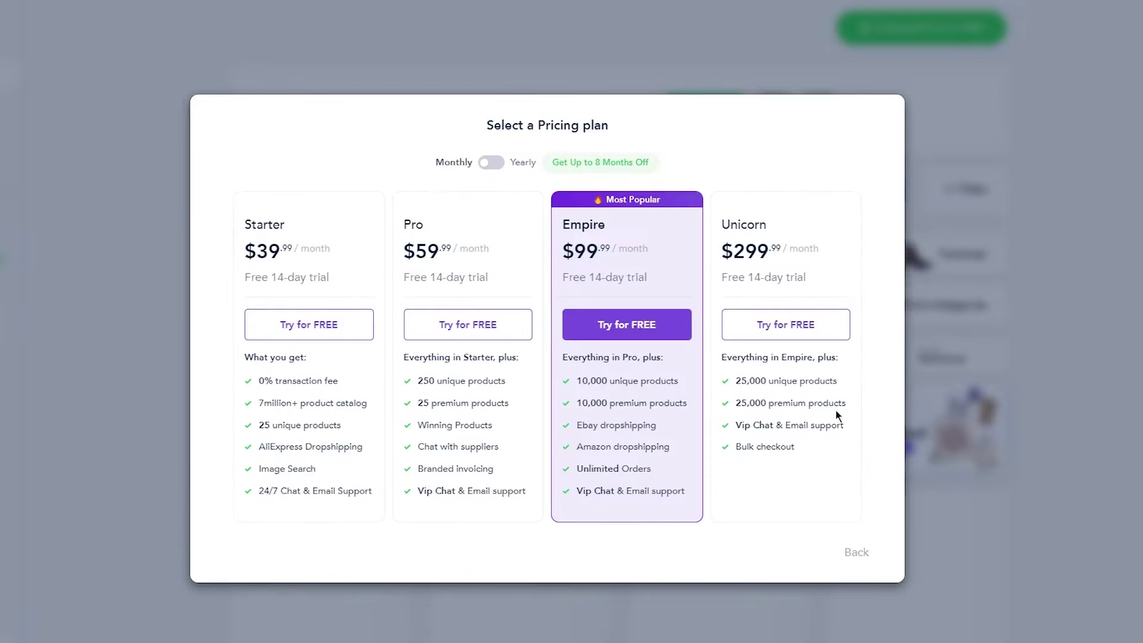
{"action": "double_click", "coordinate": [952, 555]}
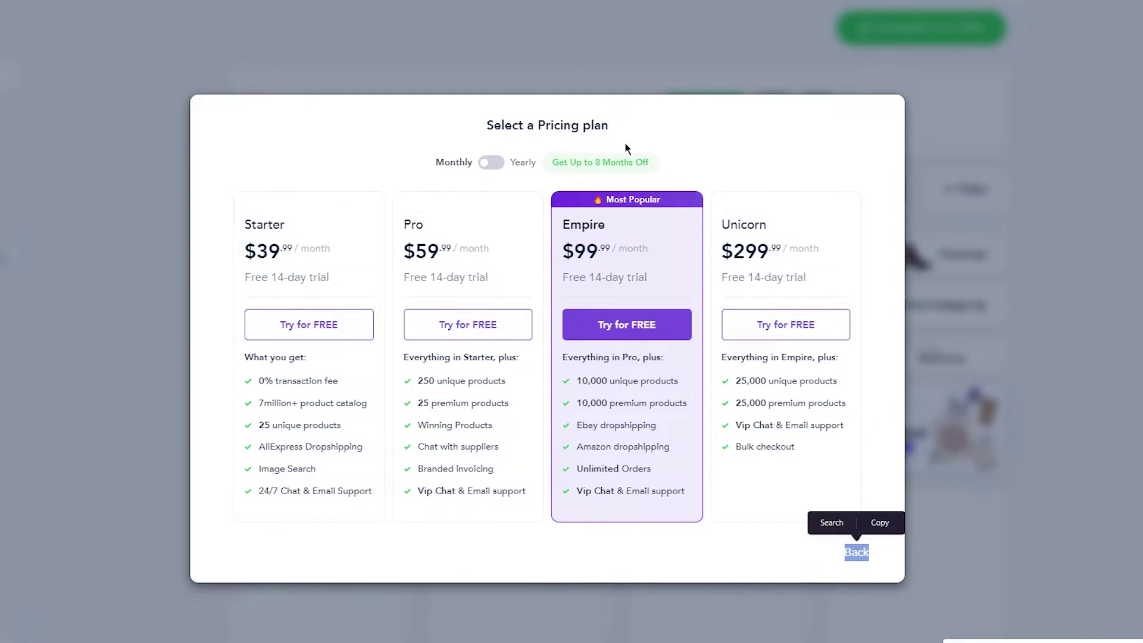
{"action": "left_click", "coordinate": [496, 161]}
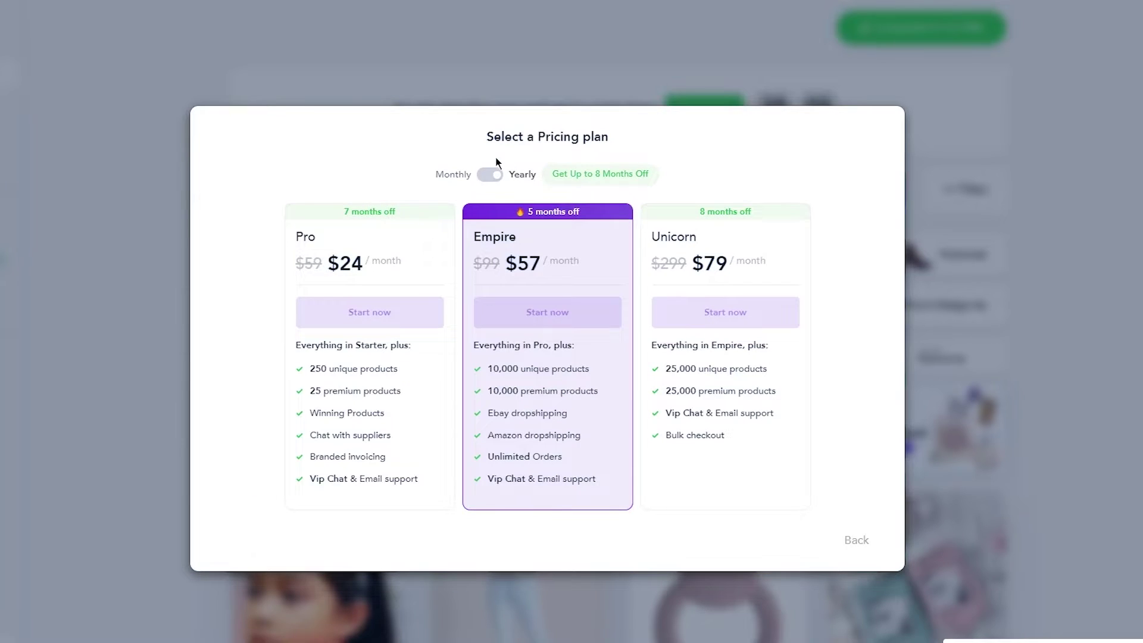
Reopen Spocket from the store's installed apps and go back to the setup question about selling categories
{"action": "left_click_drag", "start_coordinate": [609, 125], "coordinate": [326, 55]}
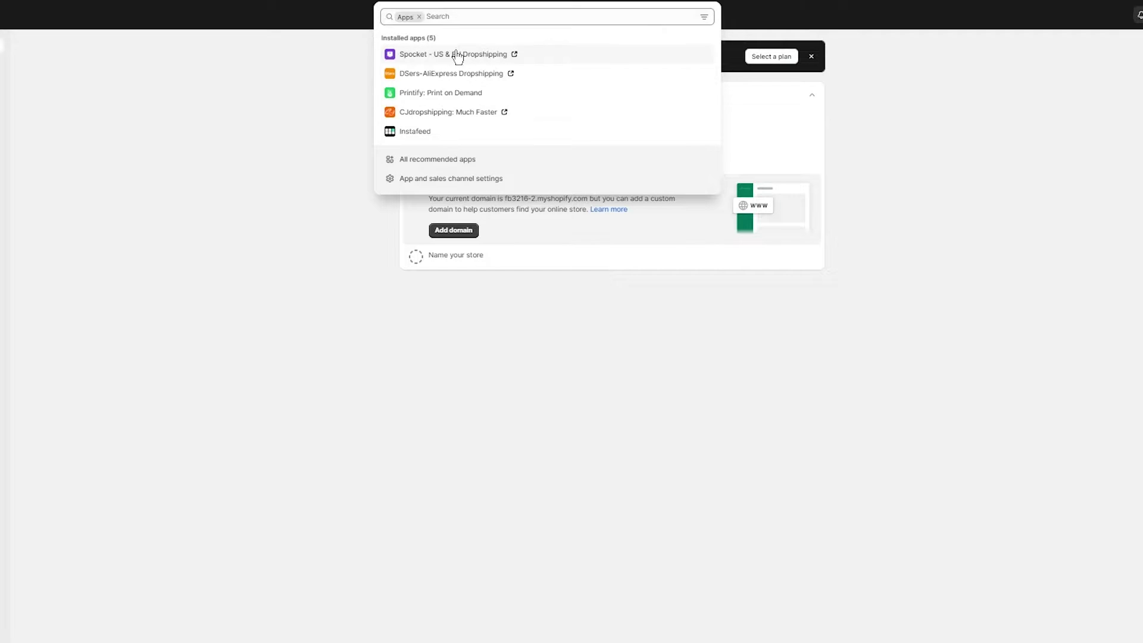
{"action": "left_click", "coordinate": [458, 55]}
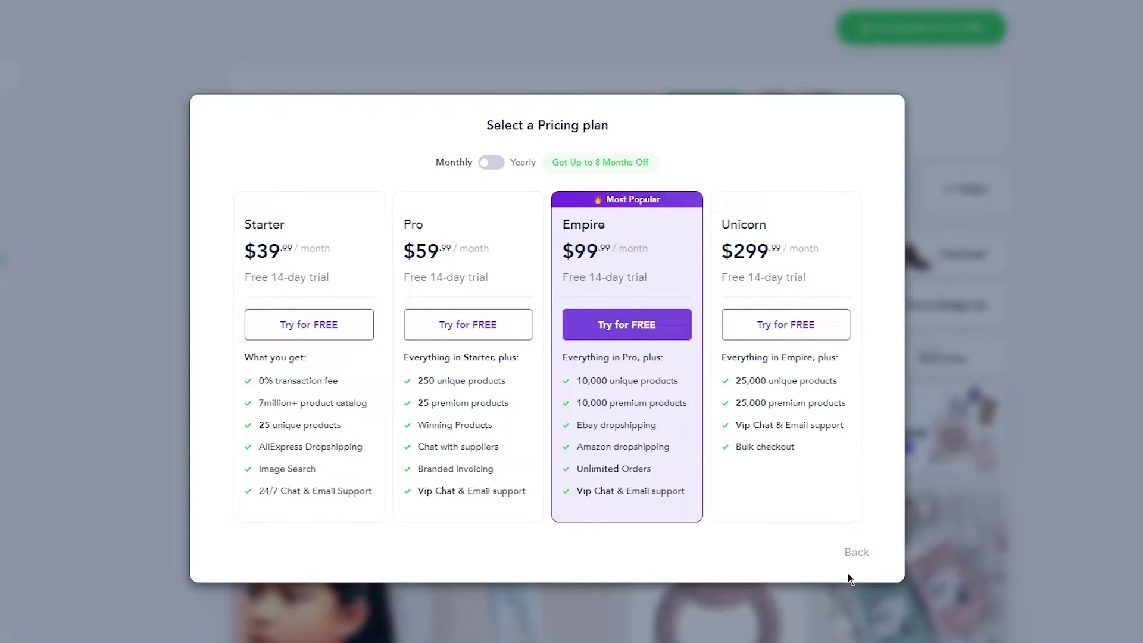
{"action": "left_click", "coordinate": [848, 562]}
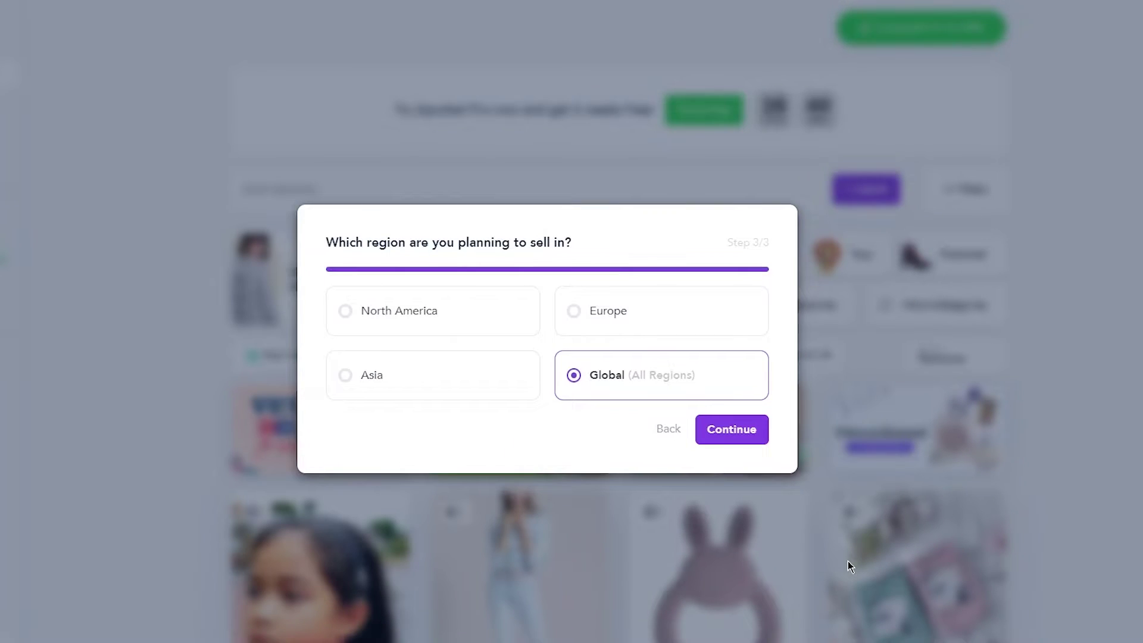
{"action": "left_click", "coordinate": [669, 429]}
{"action": "left_click", "coordinate": [670, 428]}
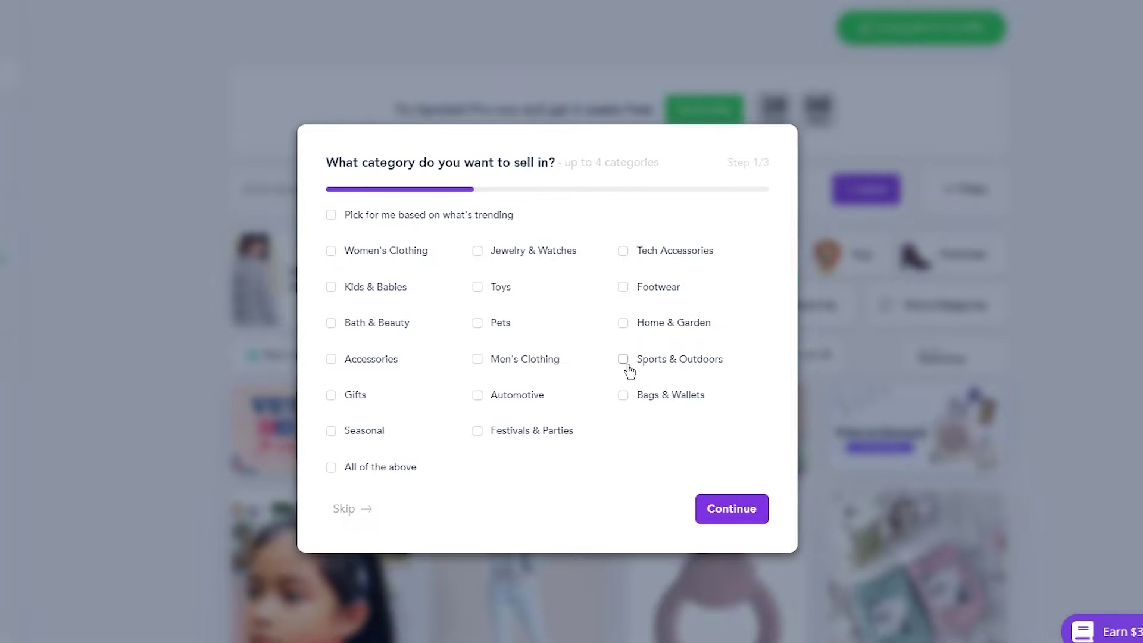
Choose Men's Clothing as the selling category and US/EU Suppliers as the kind of products
{"action": "left_click", "coordinate": [521, 361]}
{"action": "left_click", "coordinate": [722, 510]}
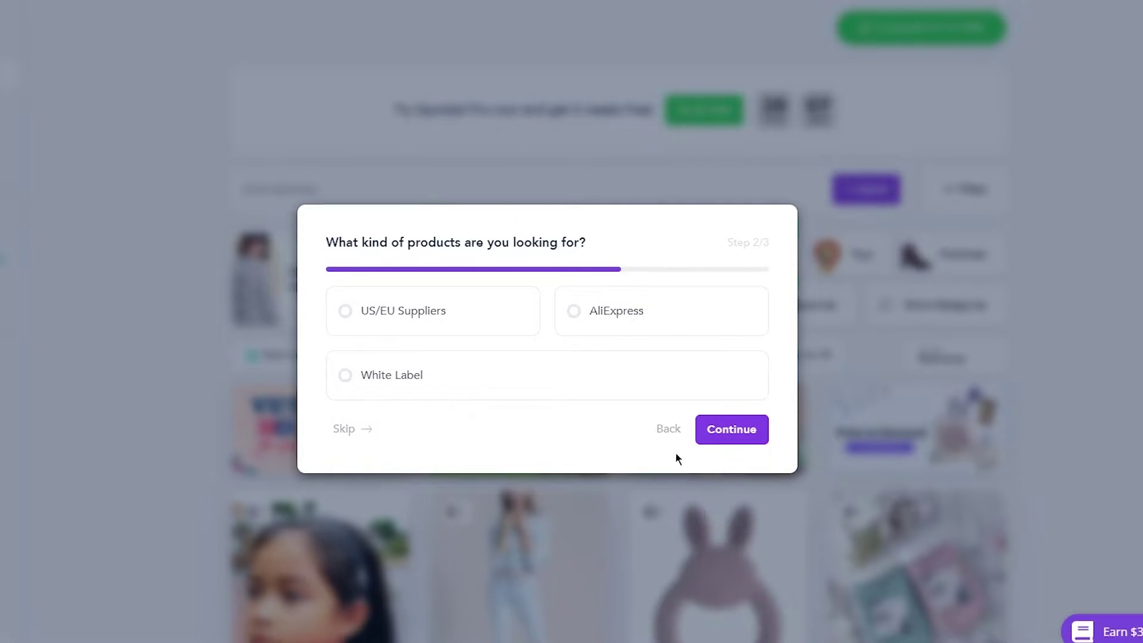
{"action": "left_click", "coordinate": [524, 316]}
{"action": "left_click", "coordinate": [634, 318]}
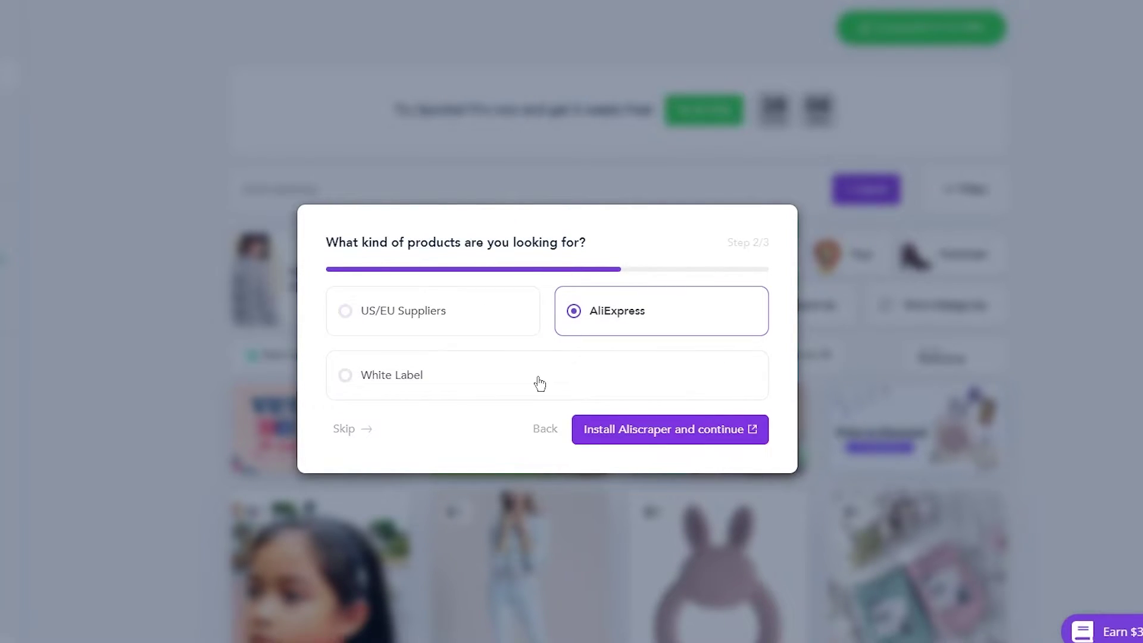
{"action": "left_click", "coordinate": [522, 375]}
{"action": "left_click", "coordinate": [480, 309]}
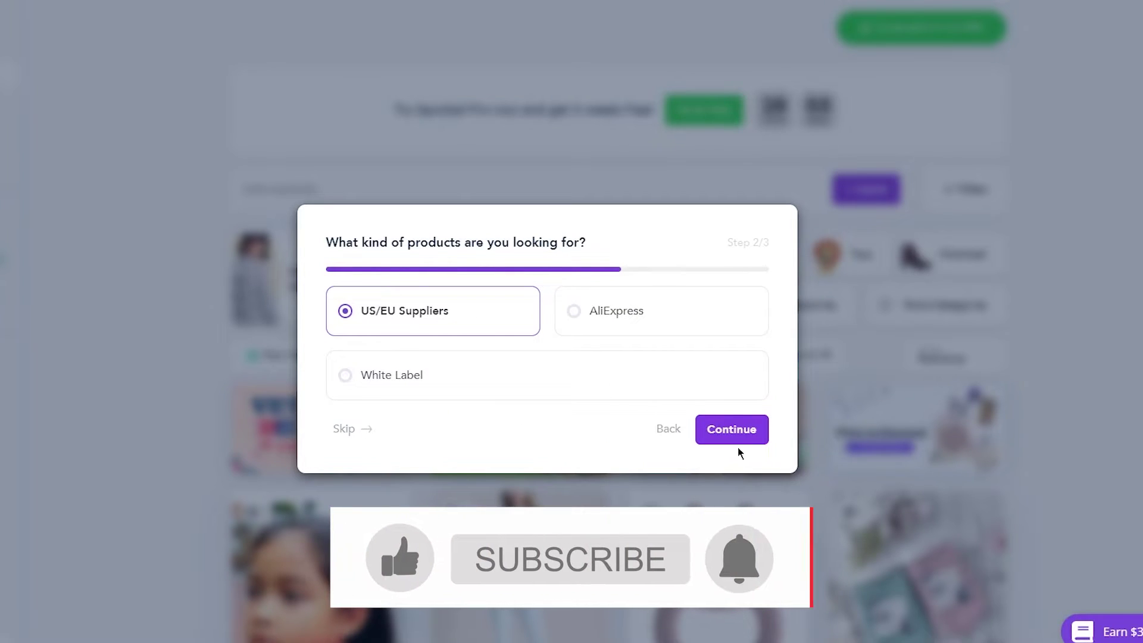
{"action": "left_click", "coordinate": [723, 432]}
Choose North America as the region to sell in and continue to the pricing plans
{"action": "left_click", "coordinate": [434, 316]}
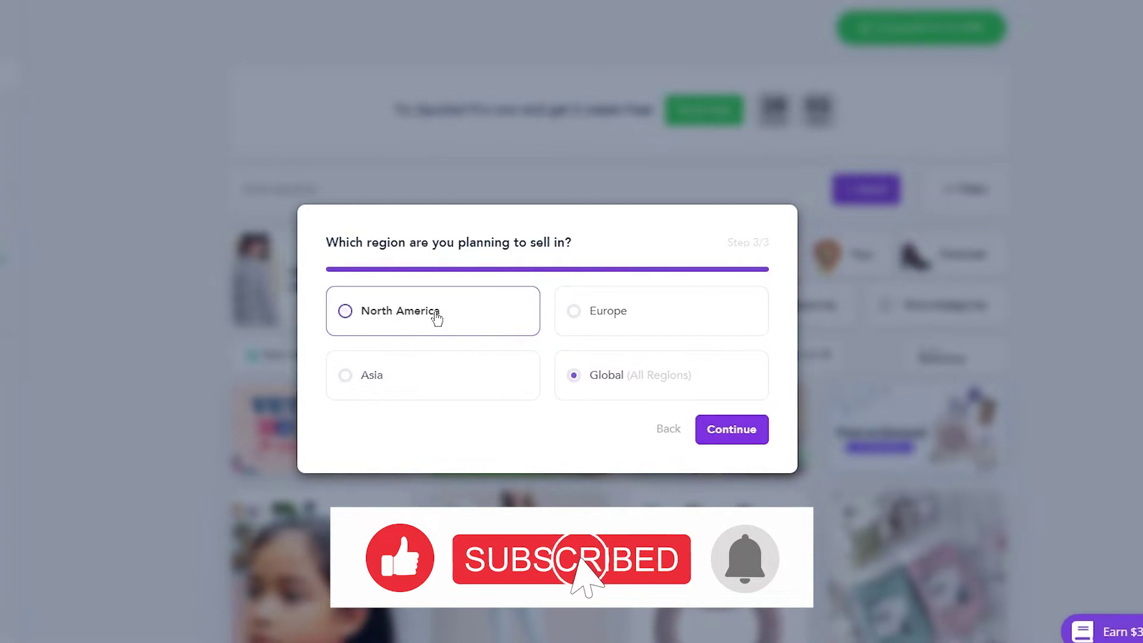
{"action": "left_click", "coordinate": [595, 311]}
{"action": "left_click", "coordinate": [506, 366]}
{"action": "left_click", "coordinate": [474, 324]}
{"action": "left_click", "coordinate": [623, 309]}
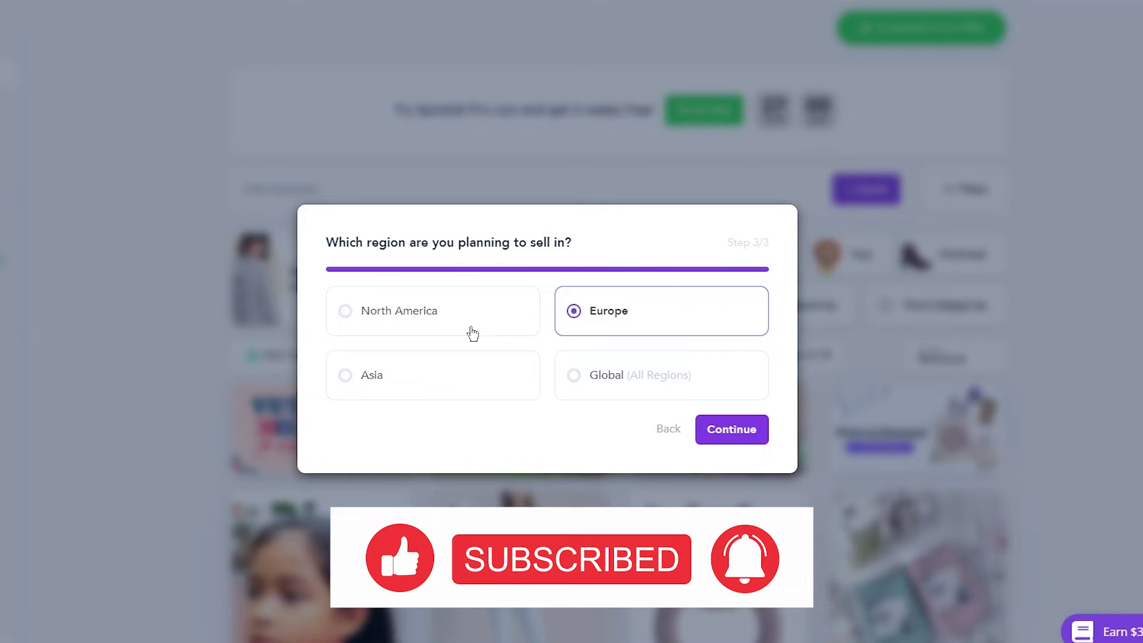
{"action": "left_click", "coordinate": [473, 332]}
{"action": "left_click", "coordinate": [744, 428]}
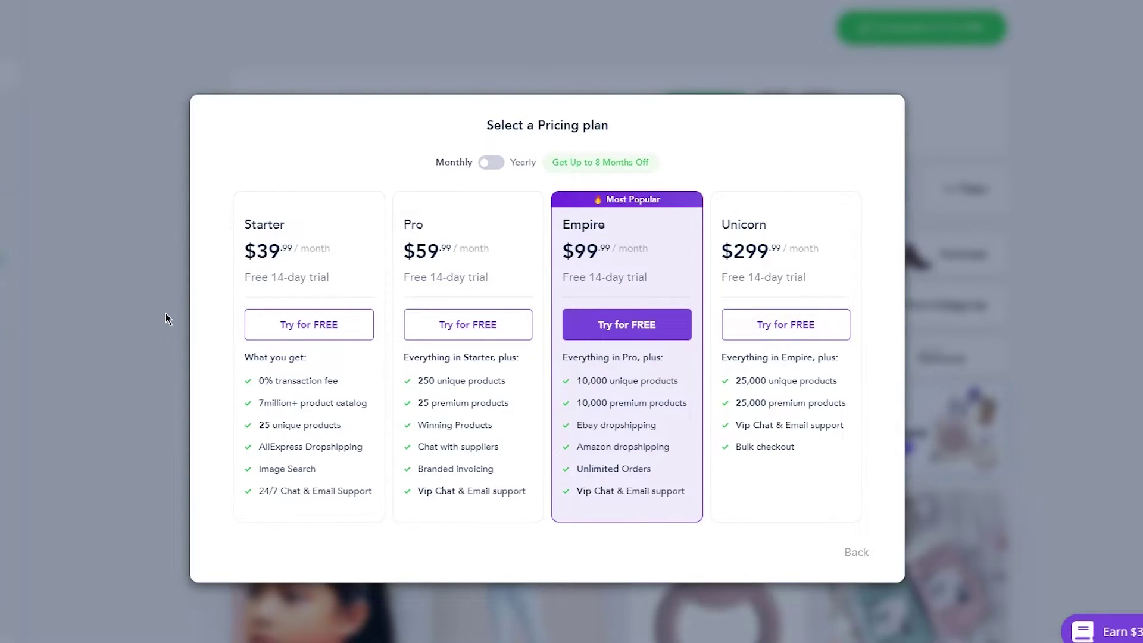
{"action": "double_click", "coordinate": [288, 324]}
{"action": "left_click", "coordinate": [115, 88]}
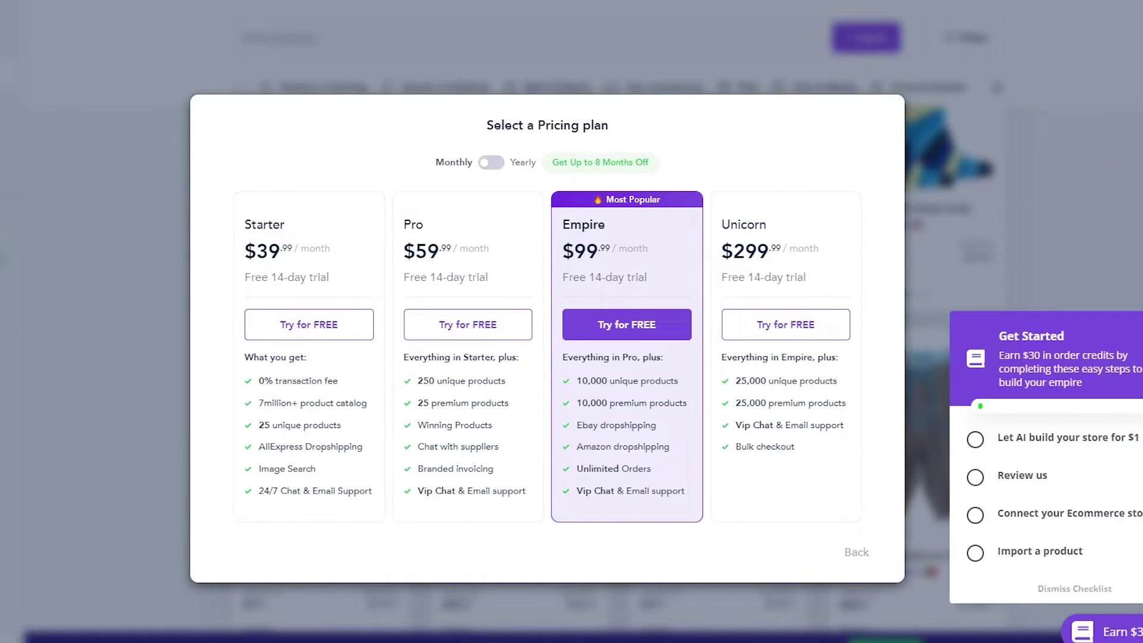
{"action": "left_click", "coordinate": [998, 201]}
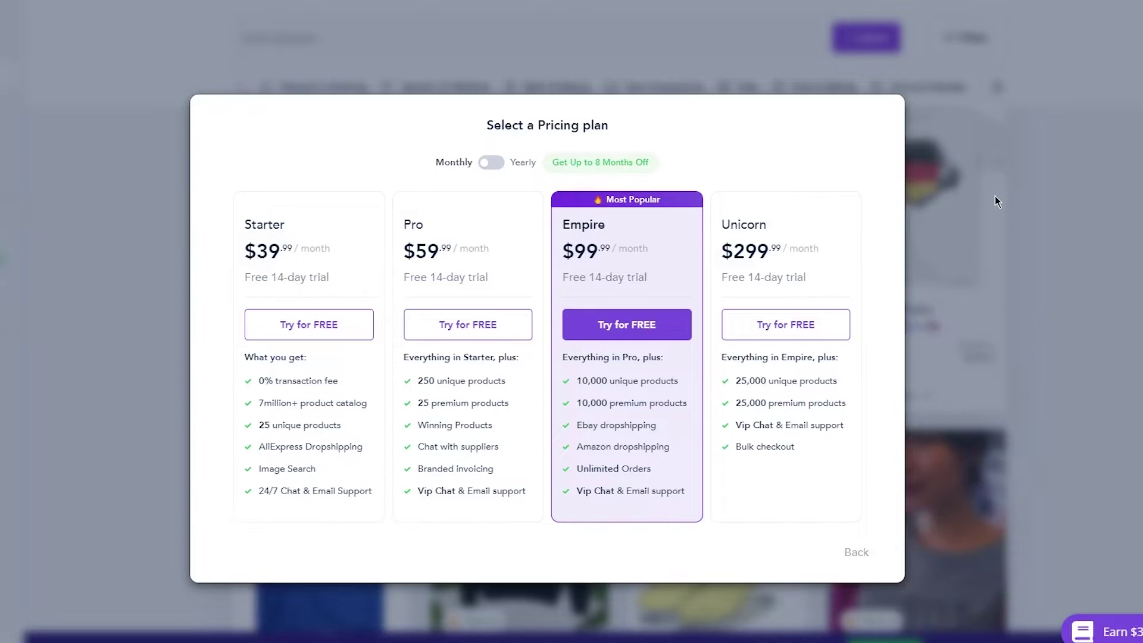
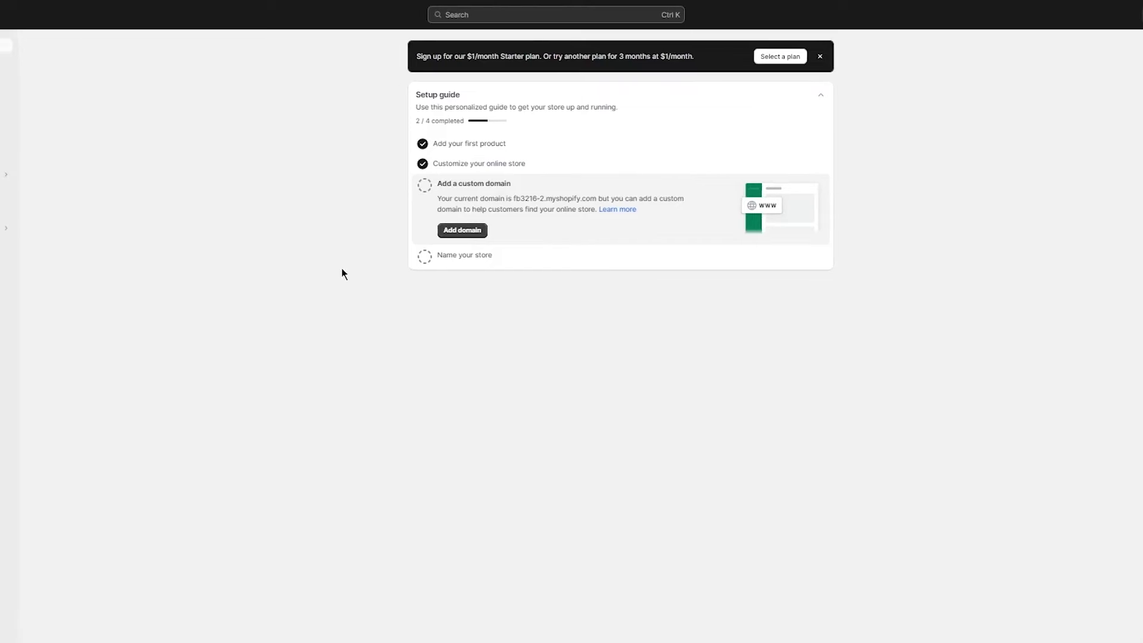
Return to the Shopify admin and open the DSers app from the store's installed apps
{"action": "left_click", "coordinate": [663, 22]}
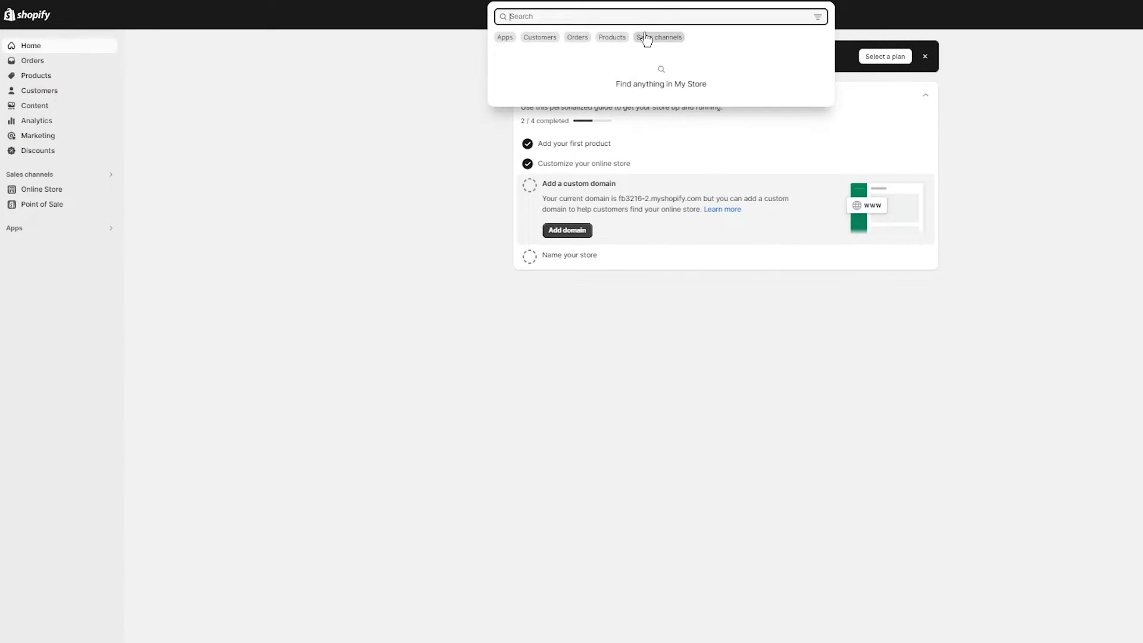
{"action": "left_click", "coordinate": [23, 235]}
{"action": "left_click", "coordinate": [25, 229]}
{"action": "left_click", "coordinate": [566, 75]}
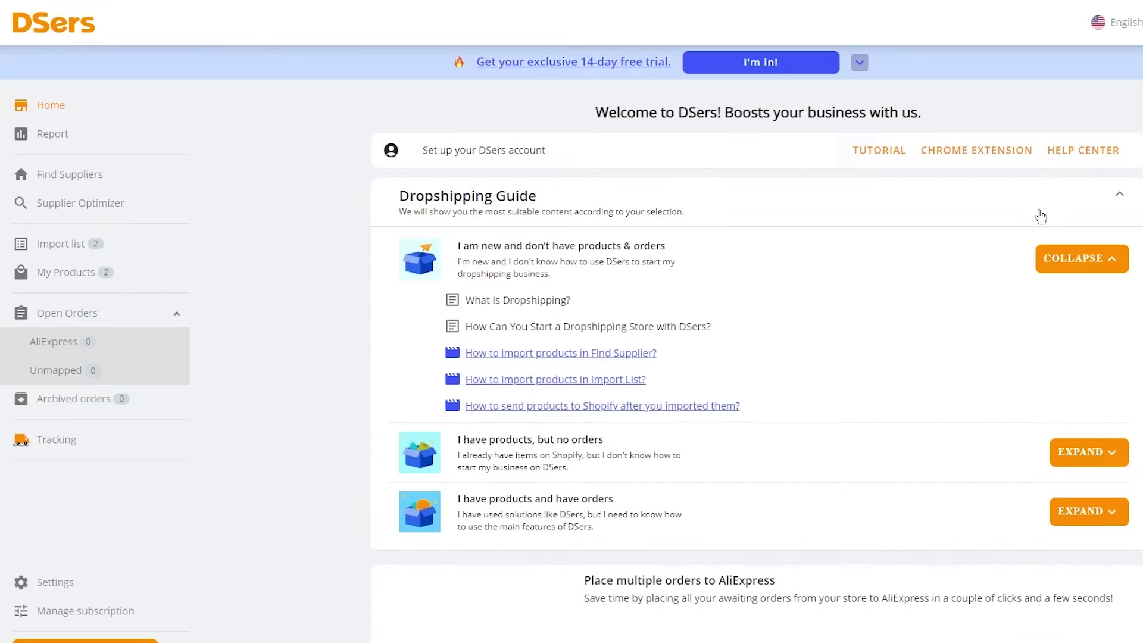
Open DSers' supplier finder and look through the AliExpress product offers
{"action": "scroll", "coordinate": [591, 444], "scroll_direction": "down", "scroll_amount": 2}
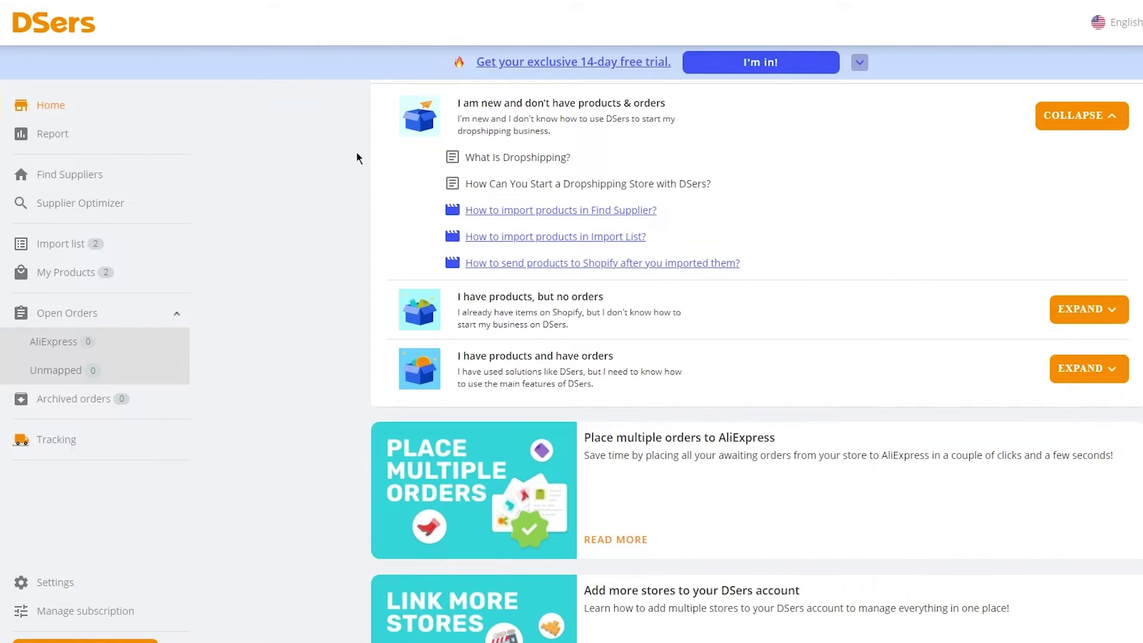
{"action": "left_click", "coordinate": [65, 175]}
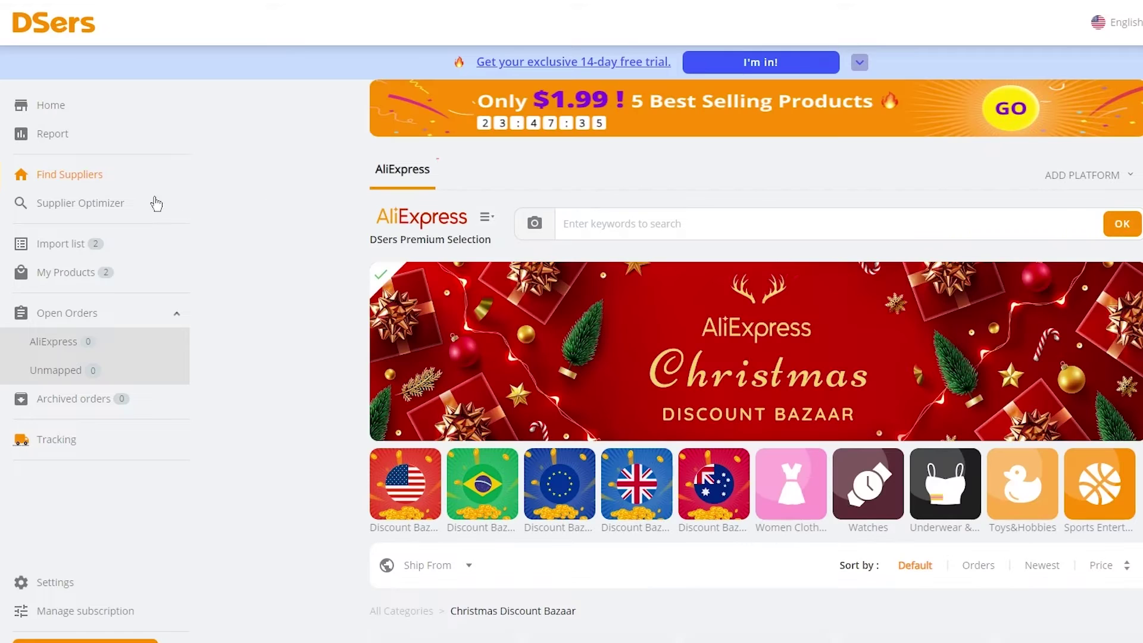
{"action": "left_click", "coordinate": [491, 217]}
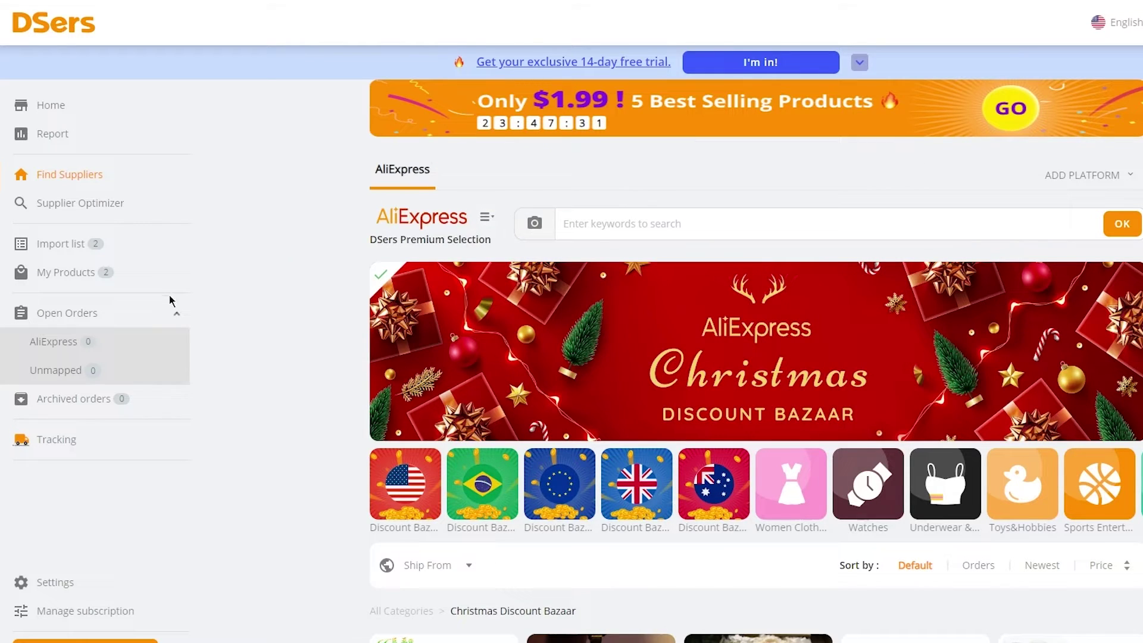
{"action": "scroll", "coordinate": [364, 319], "scroll_direction": "down", "scroll_amount": 10}
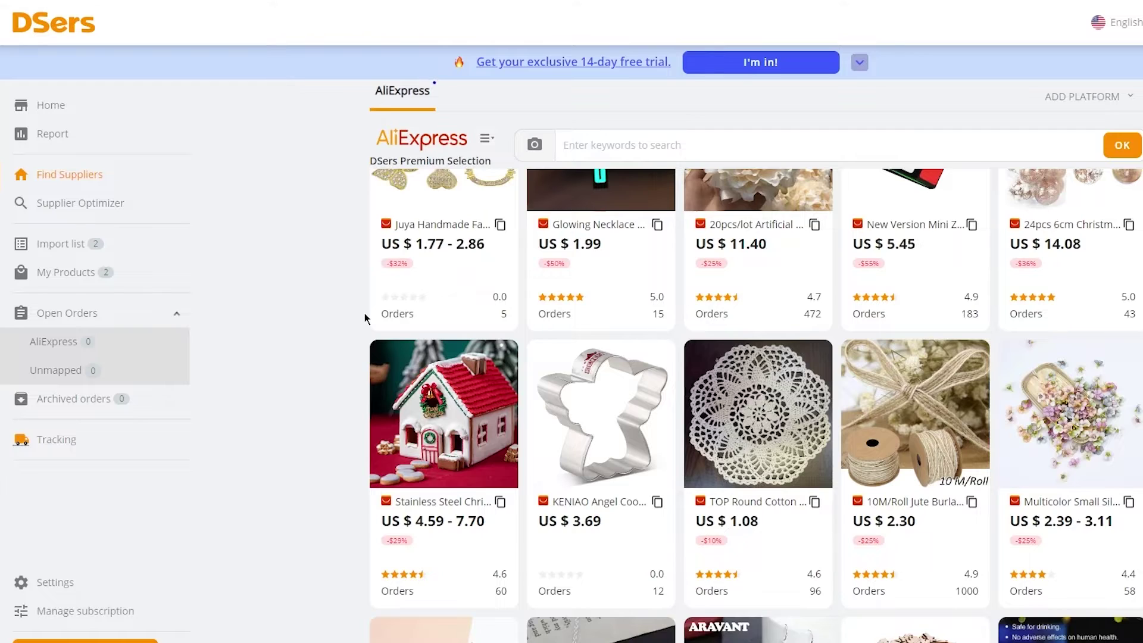
{"action": "scroll", "coordinate": [364, 319], "scroll_direction": "down", "scroll_amount": 4}
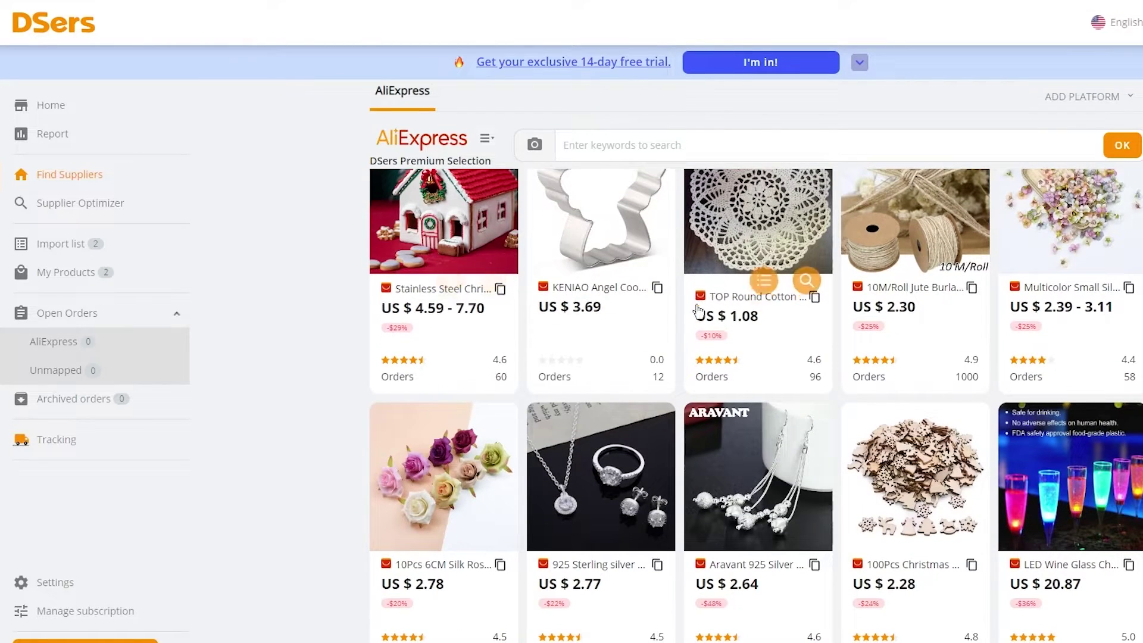
{"action": "scroll", "coordinate": [699, 311], "scroll_direction": "down", "scroll_amount": 5}
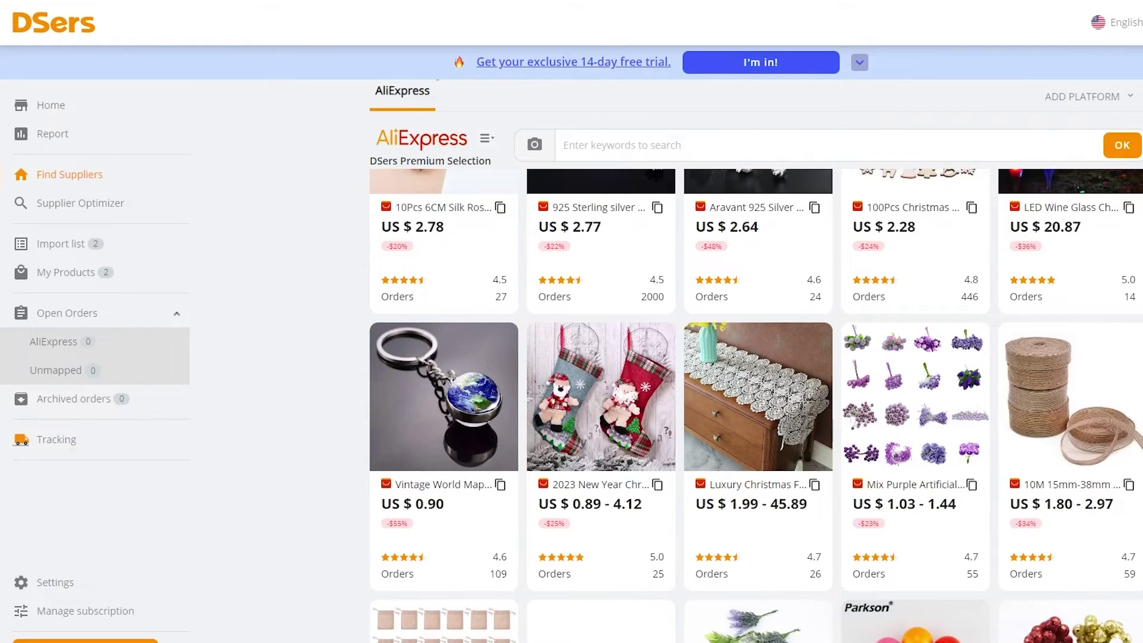
Search the web for "alibaba" in a new browser tab and open the Alibaba.com website
{"action": "key", "text": "ctrl+t"}
{"action": "type", "text": "alib"}
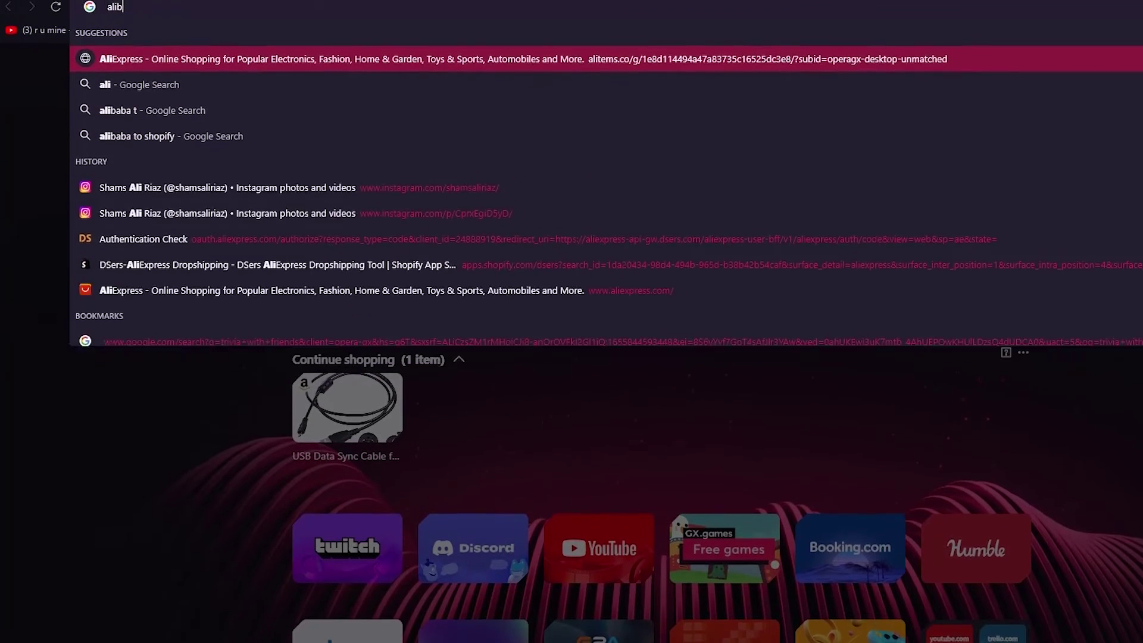
{"action": "type", "text": "aba"}
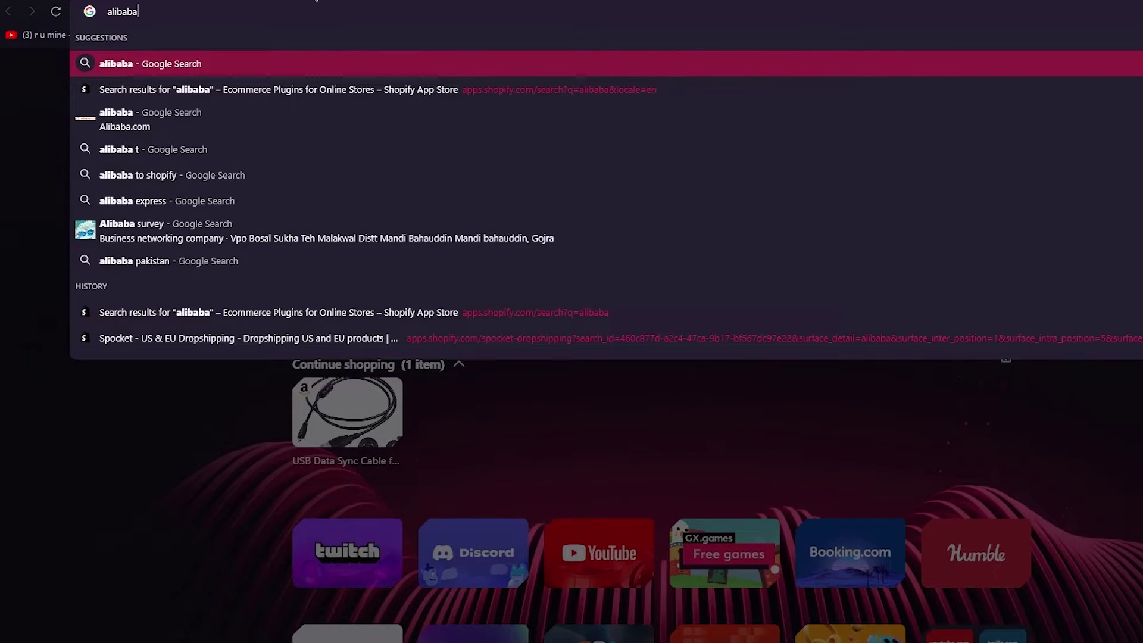
{"action": "key", "text": "Return"}
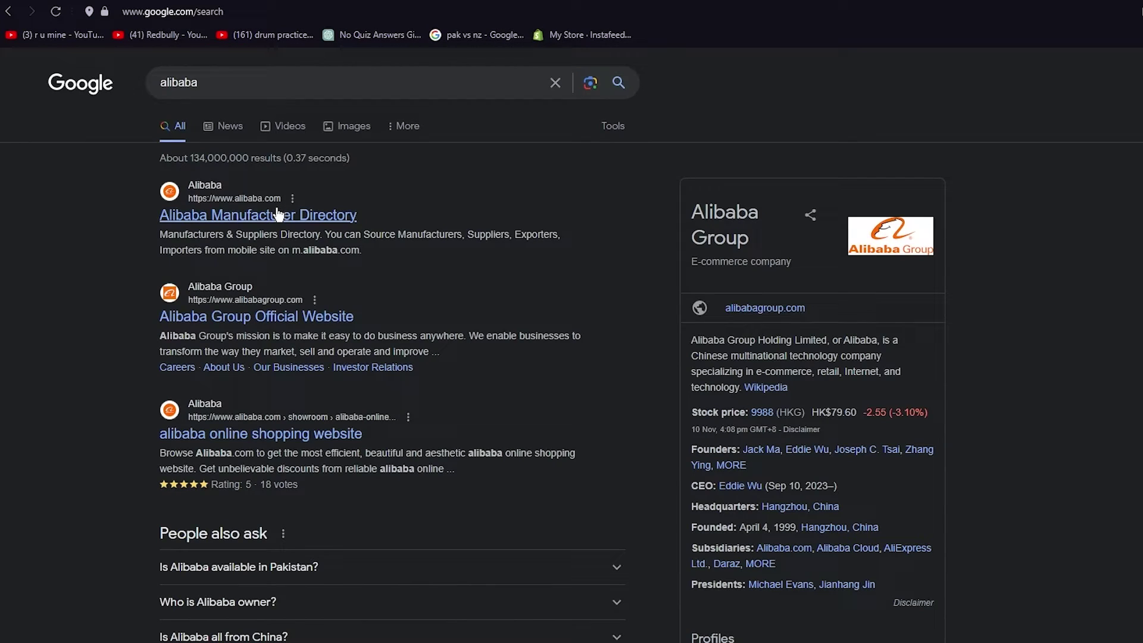
{"action": "left_click", "coordinate": [278, 215]}
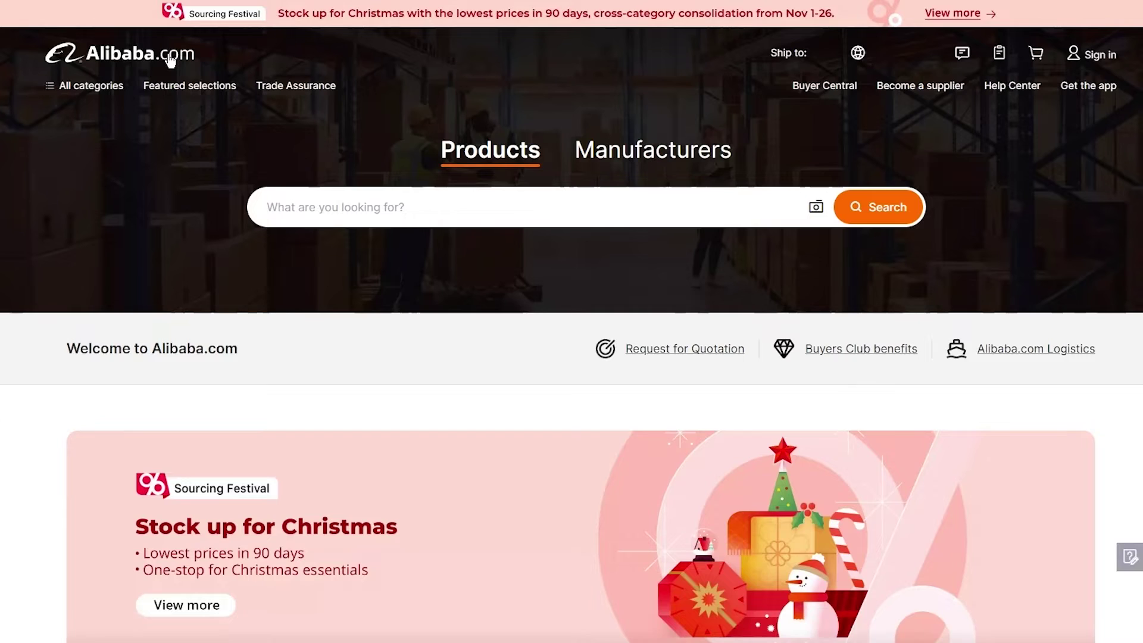
Browse the Alibaba home page's product suggestions and open the HD433 2021 Custom Logo Heavyweight Blank Men's Hoodies product
{"action": "scroll", "coordinate": [120, 219], "scroll_direction": "down", "scroll_amount": 10}
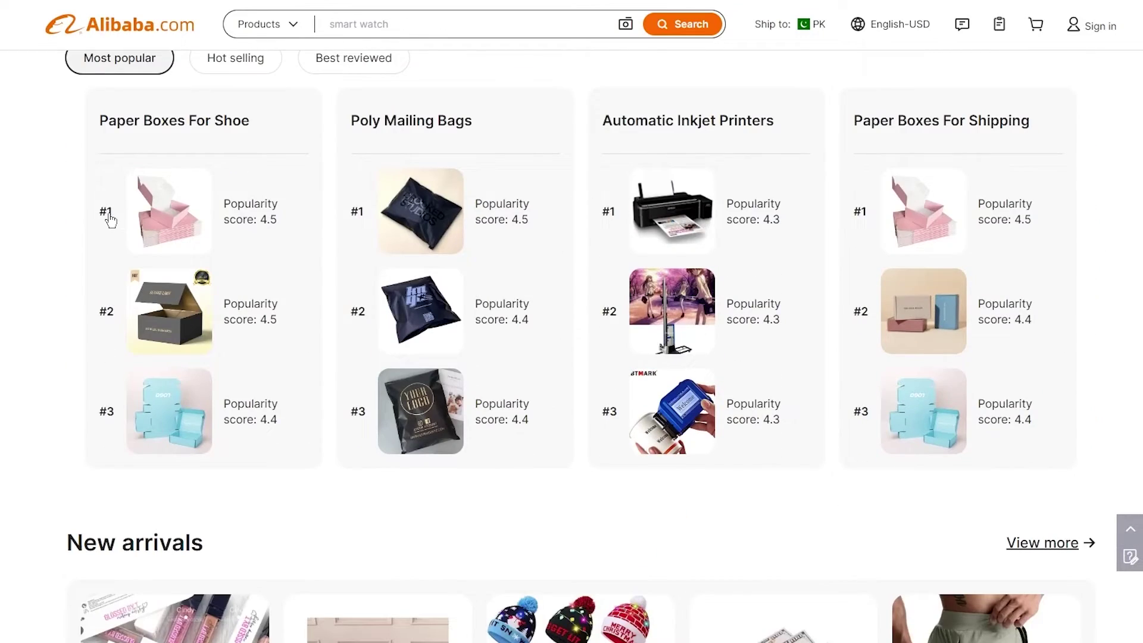
{"action": "scroll", "coordinate": [108, 217], "scroll_direction": "down", "scroll_amount": 10}
{"action": "scroll", "coordinate": [126, 222], "scroll_direction": "up", "scroll_amount": 2}
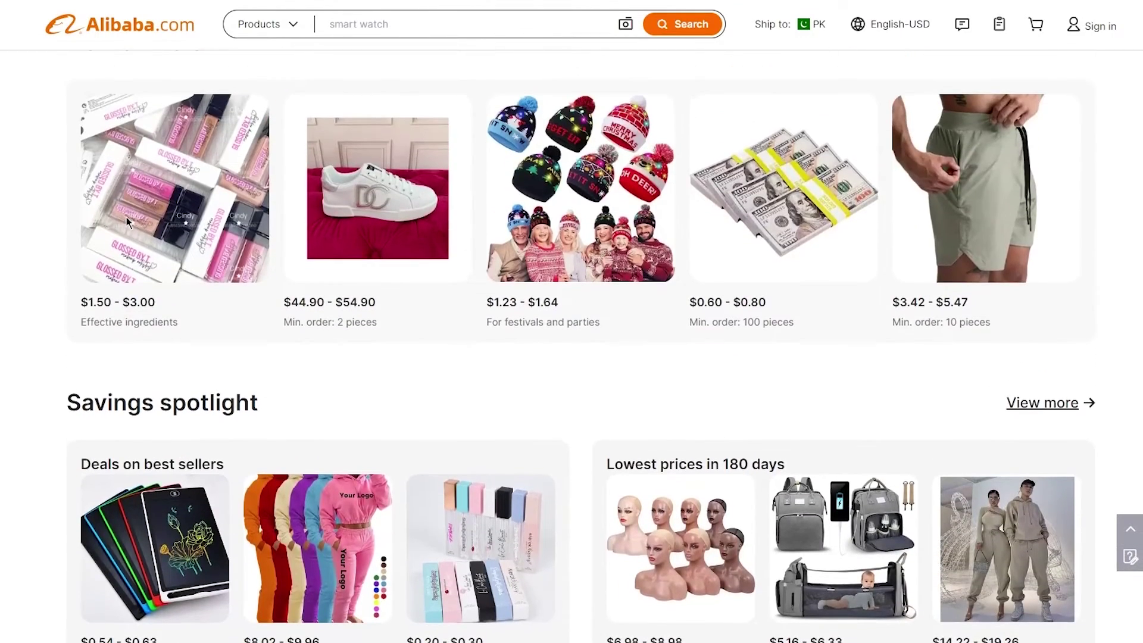
{"action": "scroll", "coordinate": [74, 145], "scroll_direction": "down", "scroll_amount": 8}
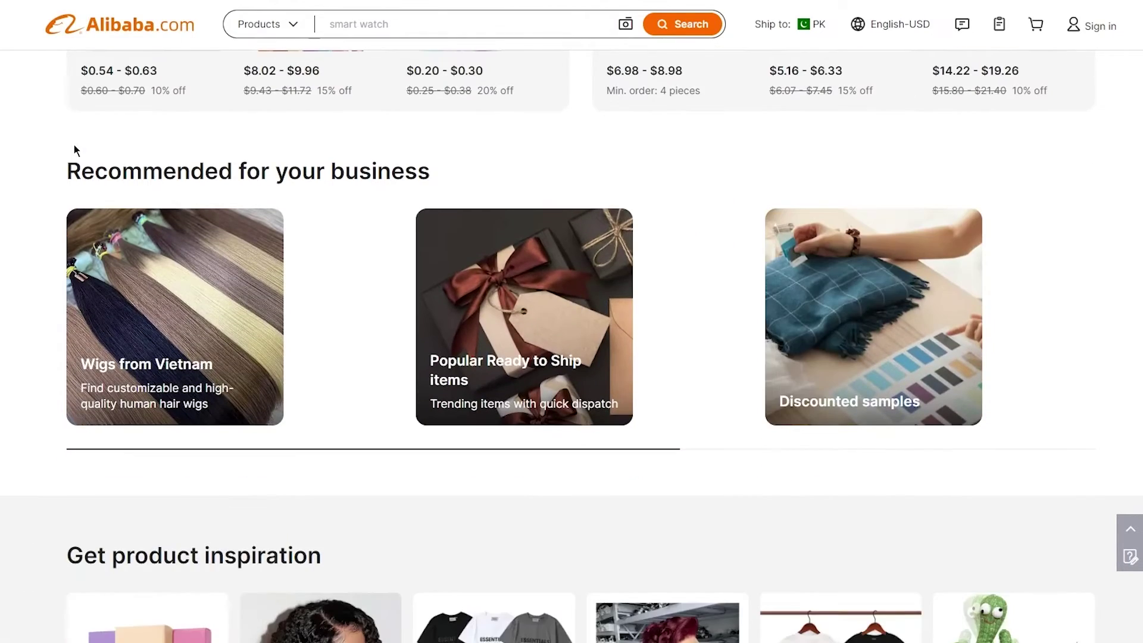
{"action": "scroll", "coordinate": [73, 145], "scroll_direction": "down", "scroll_amount": 6}
{"action": "scroll", "coordinate": [143, 373], "scroll_direction": "down", "scroll_amount": 2}
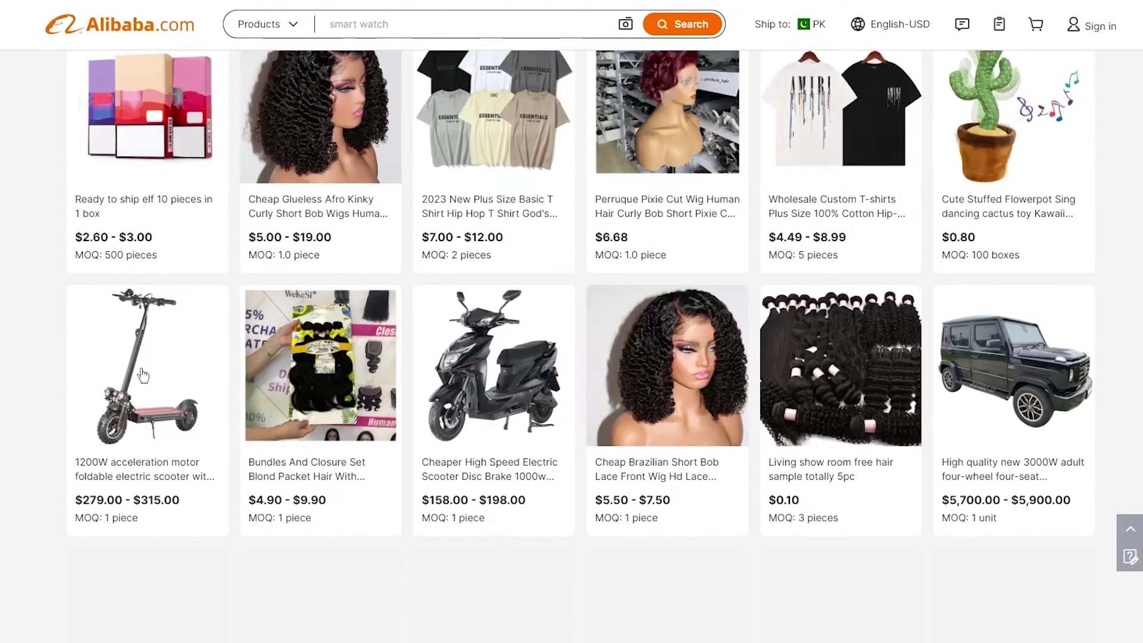
{"action": "scroll", "coordinate": [94, 460], "scroll_direction": "down", "scroll_amount": 2}
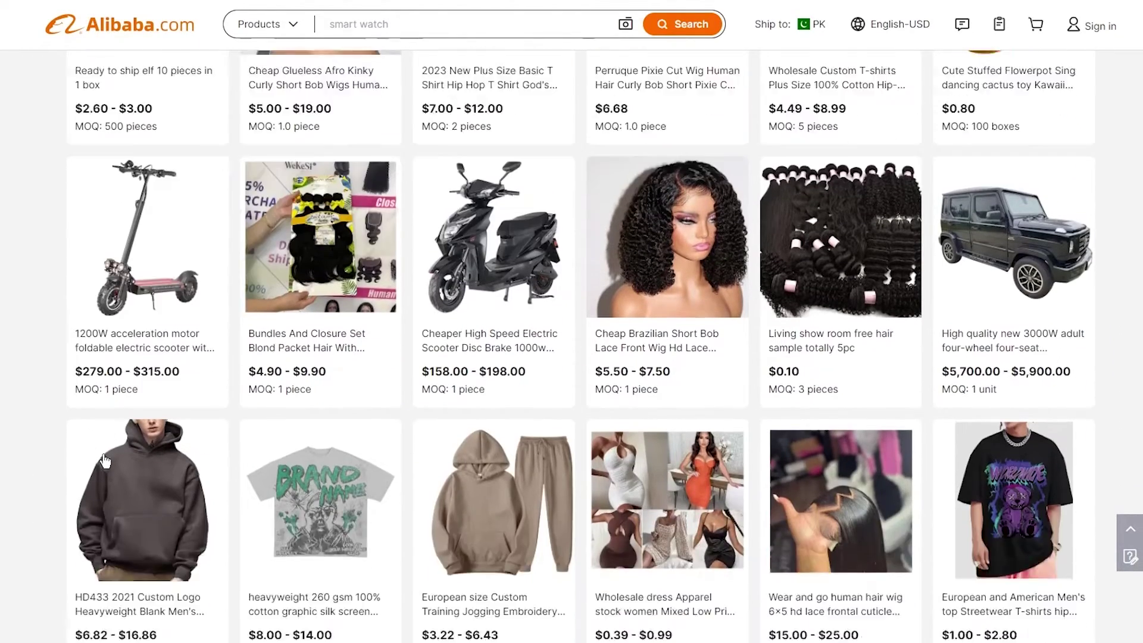
{"action": "left_click", "coordinate": [141, 416]}
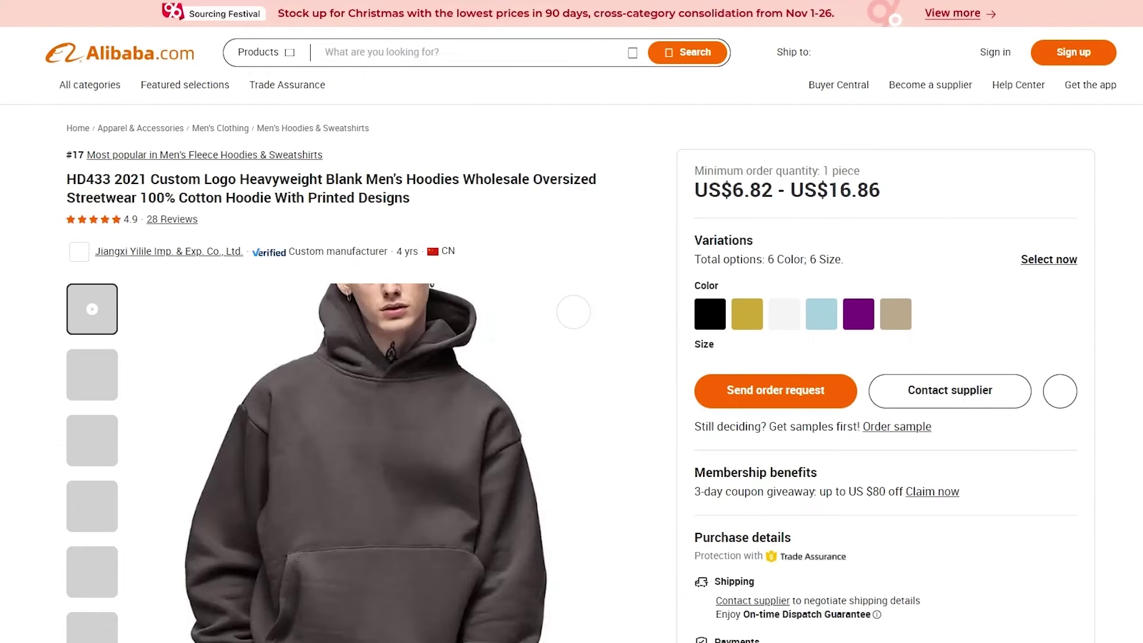
Copy the hoodie's full product title from Alibaba and search DSers' AliExpress suppliers for it
{"action": "left_click_drag", "start_coordinate": [58, 178], "coordinate": [521, 205]}
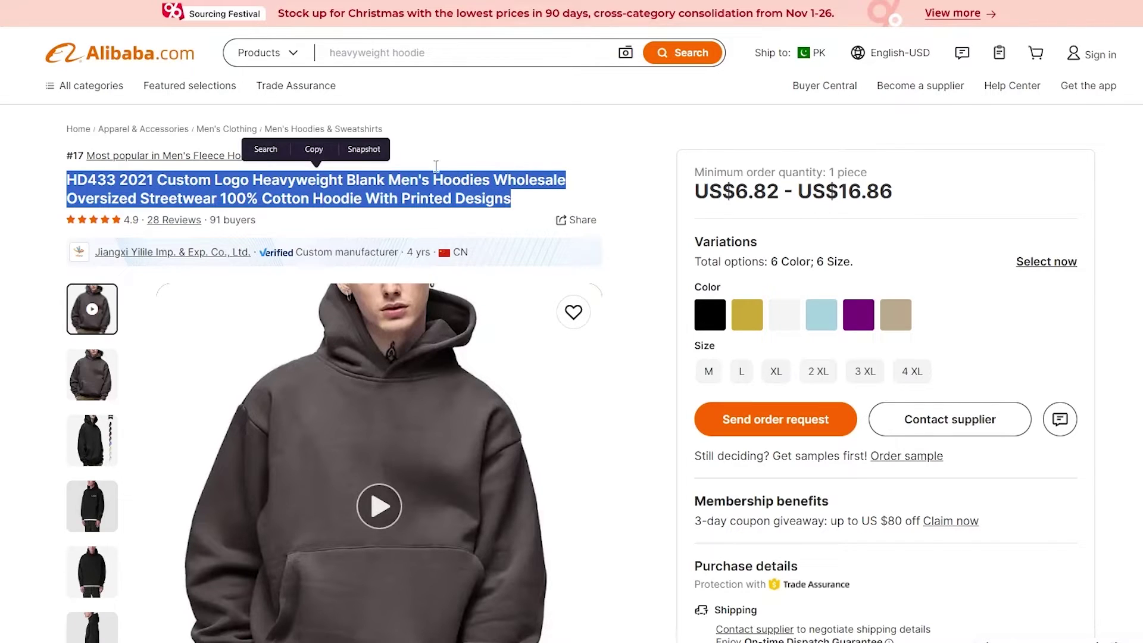
{"action": "left_click", "coordinate": [314, 150]}
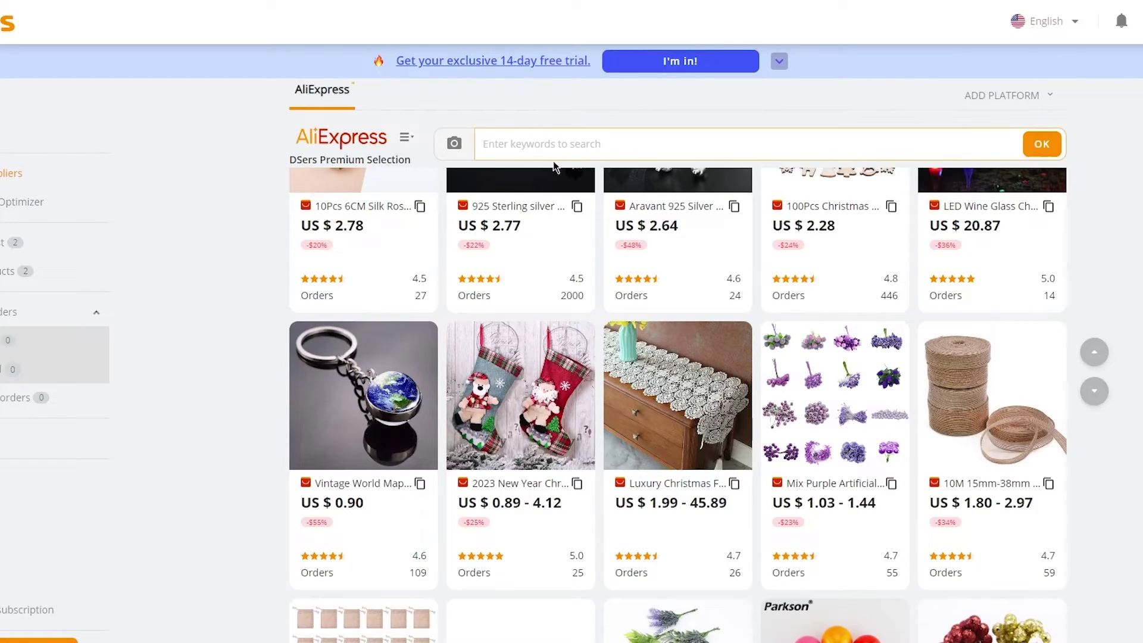
{"action": "right_click", "coordinate": [527, 131]}
{"action": "left_click", "coordinate": [595, 247]}
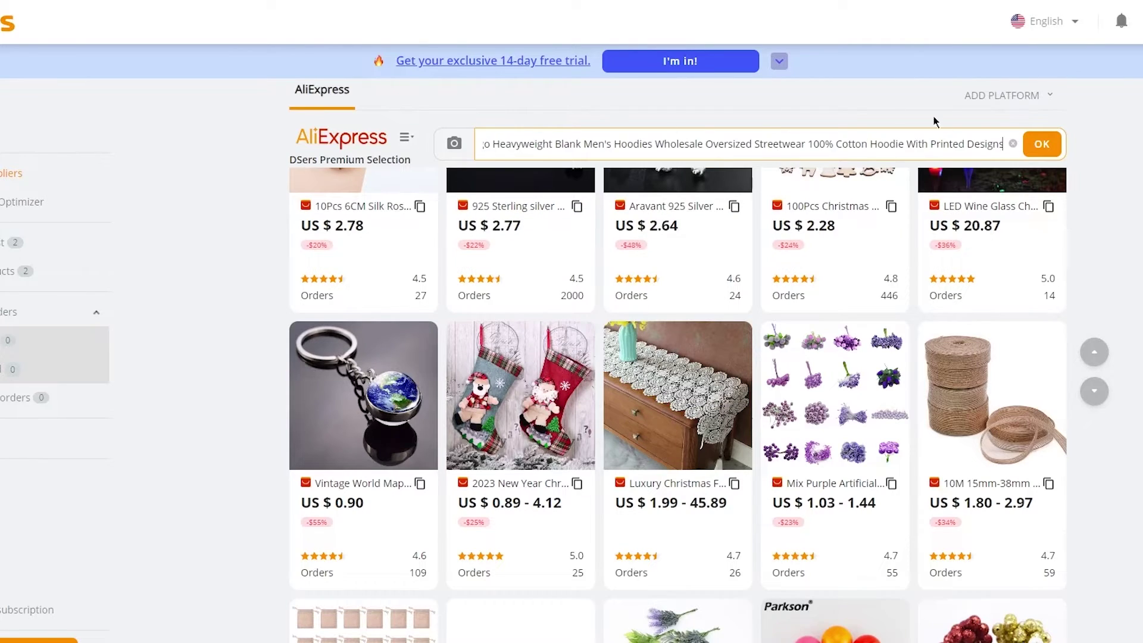
{"action": "left_click", "coordinate": [1059, 144]}
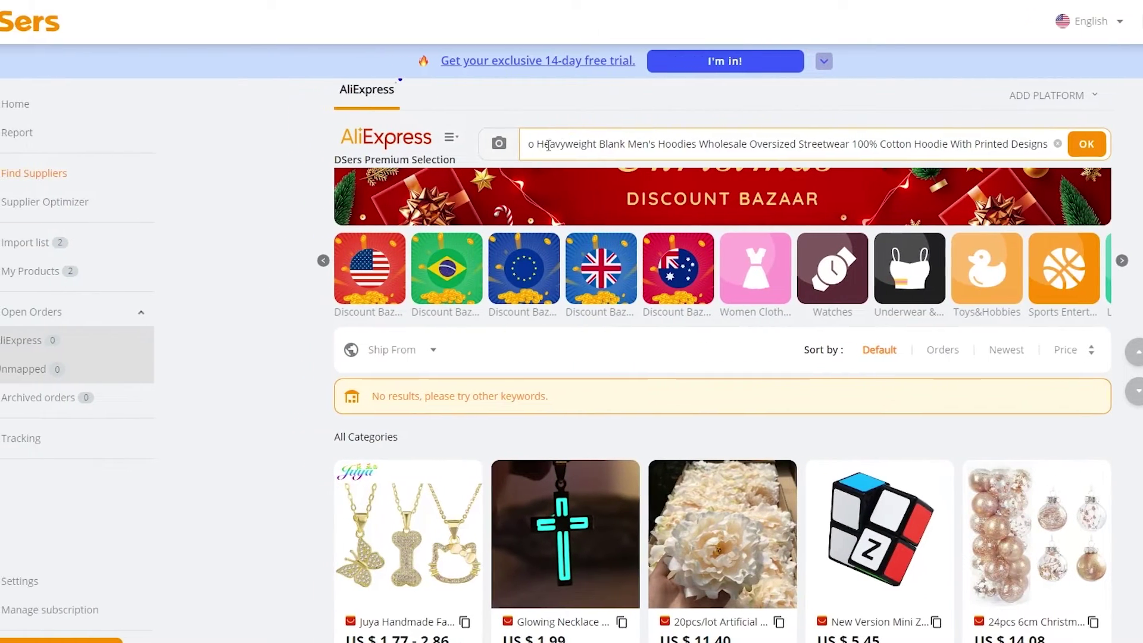
Open the product import field in DSers' import list and copy the Alibaba hoodie page's URL
{"action": "left_click", "coordinate": [64, 253]}
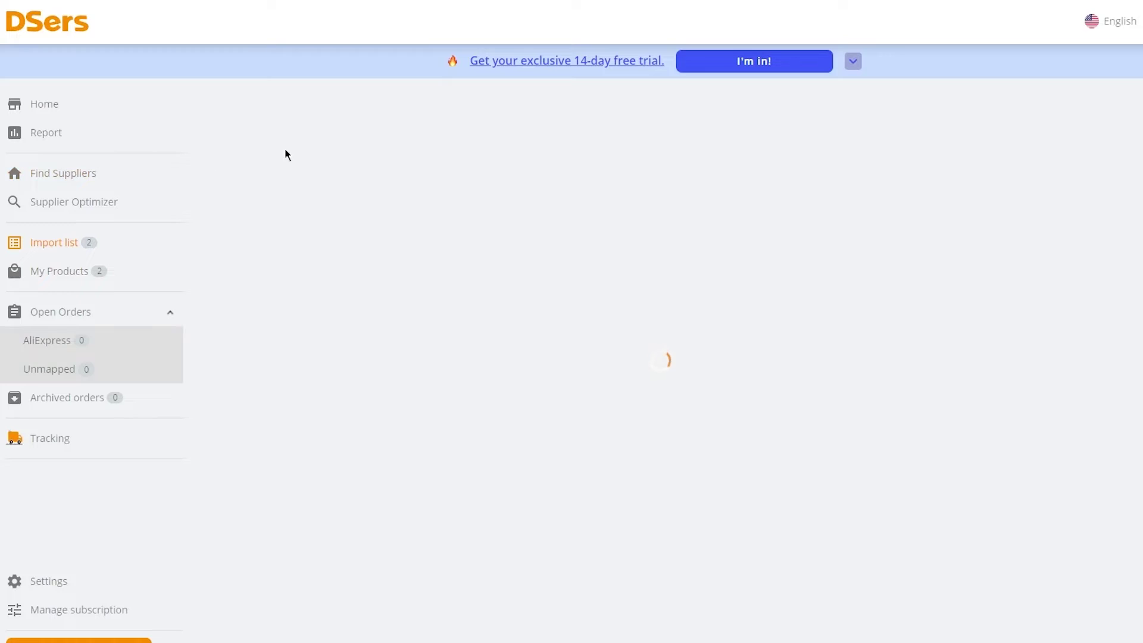
{"action": "left_click", "coordinate": [970, 181]}
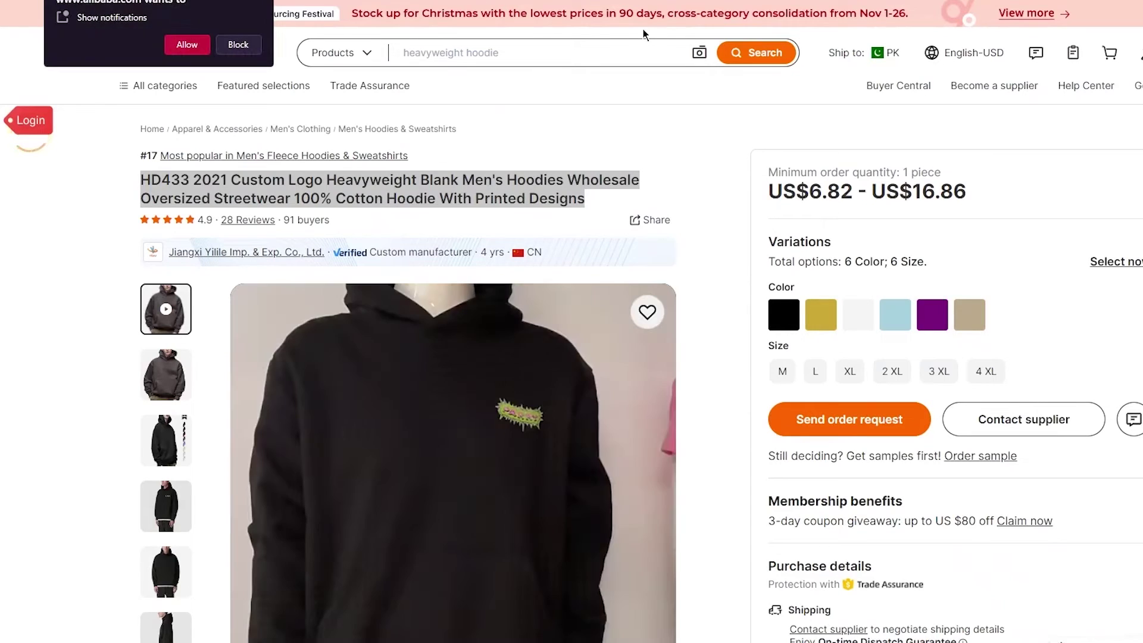
{"action": "right_click", "coordinate": [381, 2]}
{"action": "left_click", "coordinate": [438, 24]}
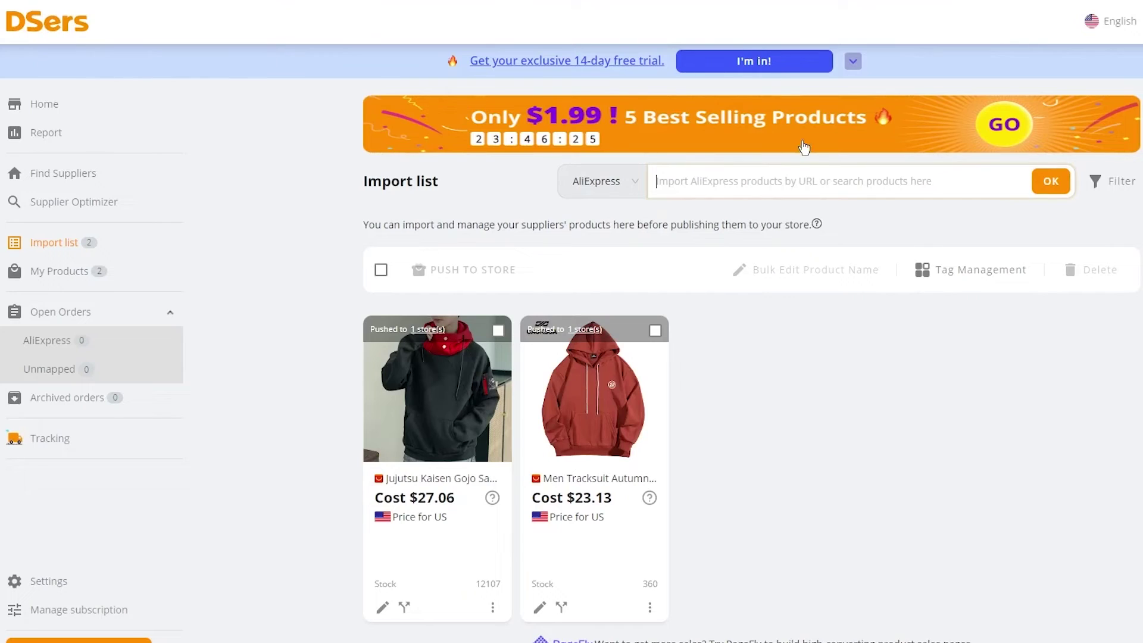
Try to import the Alibaba hoodie into the DSers import list by its URL, then leave the import field
{"action": "left_click", "coordinate": [768, 179]}
{"action": "right_click", "coordinate": [767, 178]}
{"action": "left_click", "coordinate": [818, 284]}
{"action": "left_click", "coordinate": [1041, 188]}
{"action": "left_click", "coordinate": [1021, 181]}
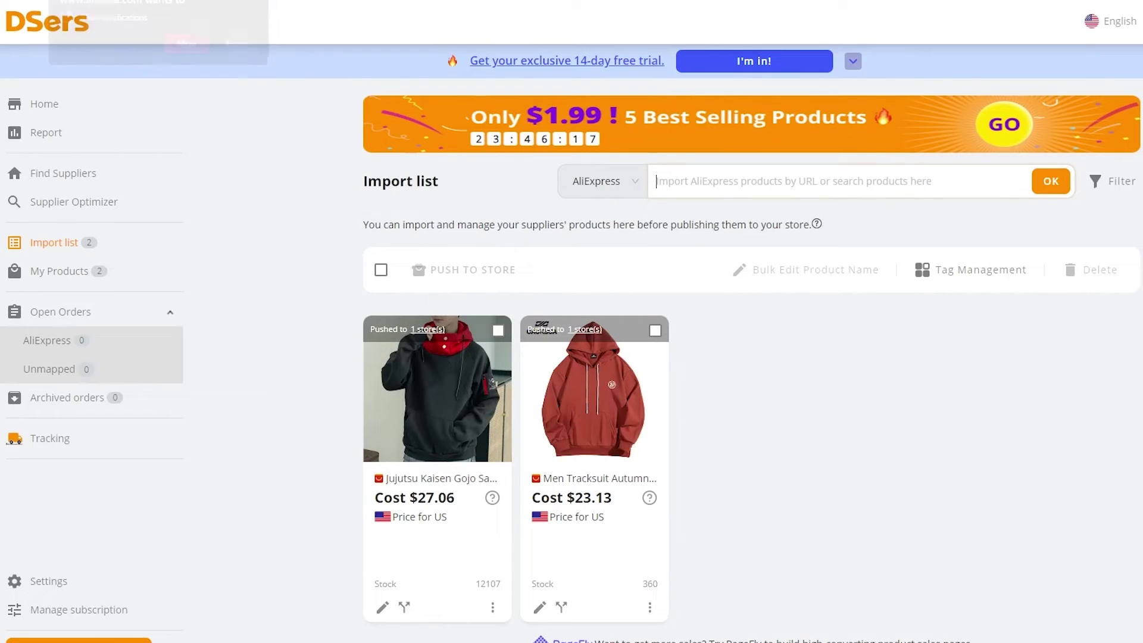
{"action": "left_click", "coordinate": [235, 121]}
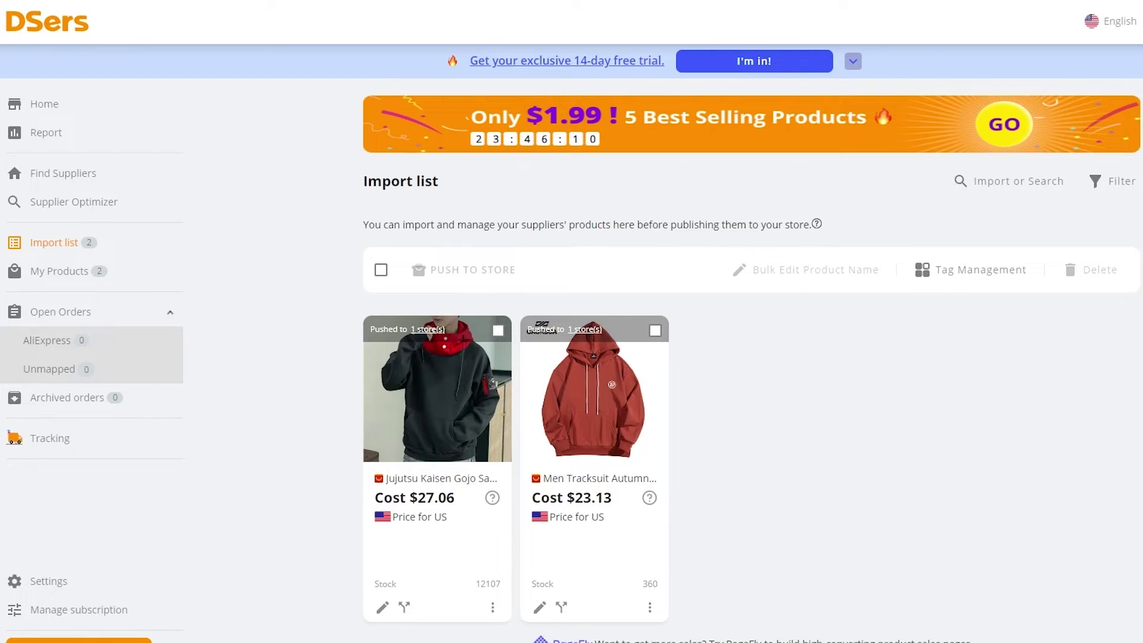
Return to the supplier finder and add the Glowing Necklace product priced at US $1.99 to the import list
{"action": "left_click", "coordinate": [42, 171]}
{"action": "scroll", "coordinate": [702, 409], "scroll_direction": "down", "scroll_amount": 2}
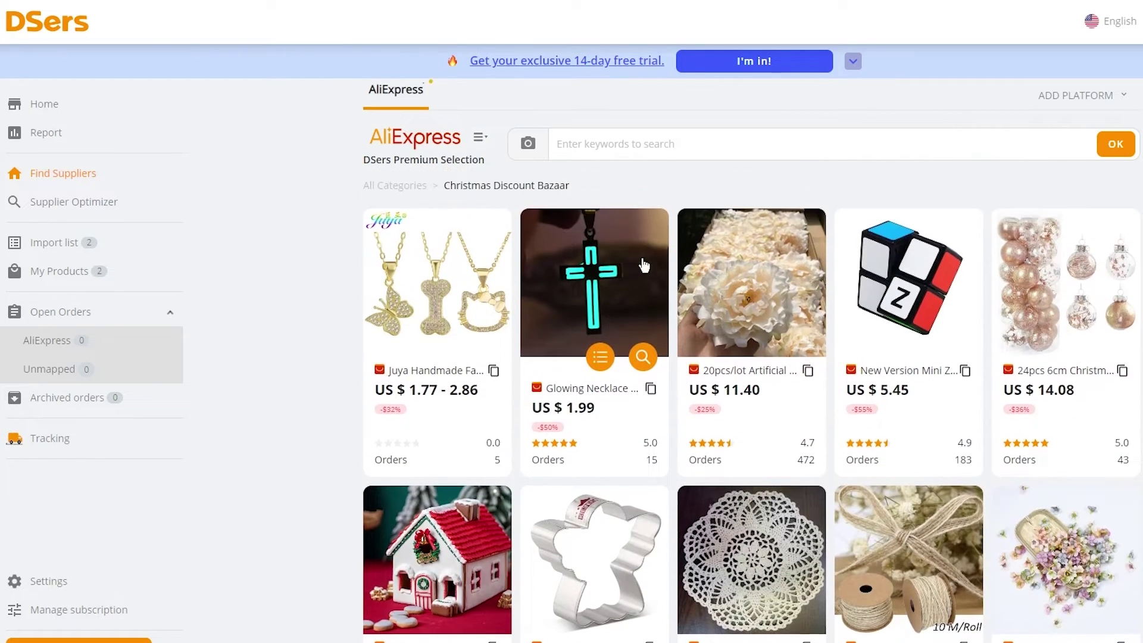
{"action": "left_click", "coordinate": [600, 357]}
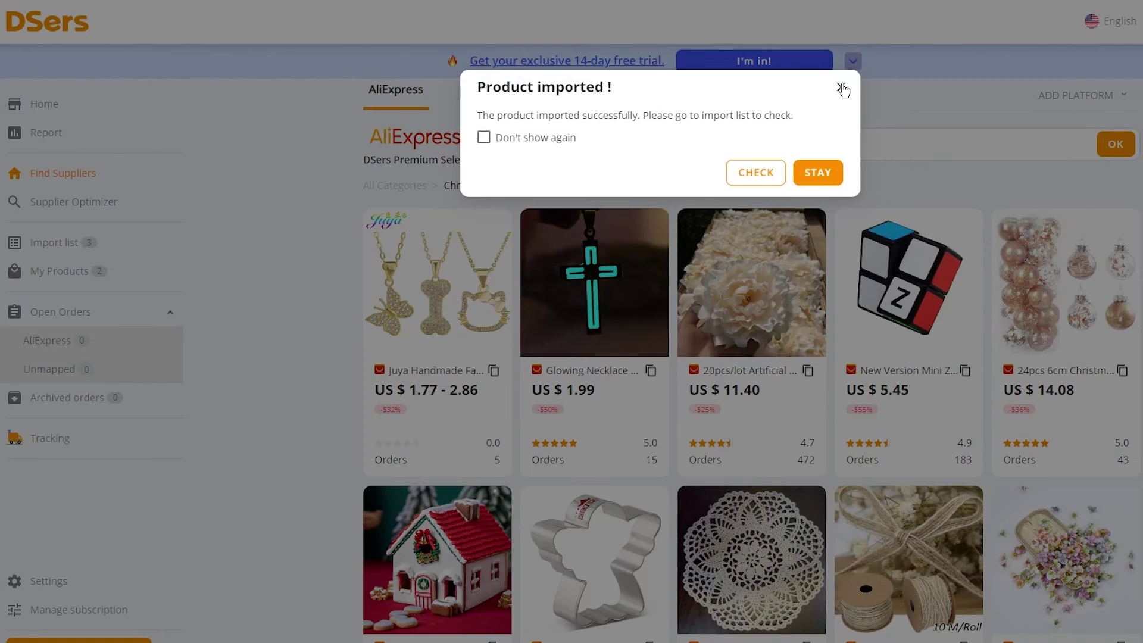
Push the glowing necklace from the import list to the fb3216-2 store and check its push status
{"action": "left_click", "coordinate": [840, 86]}
{"action": "left_click", "coordinate": [52, 243]}
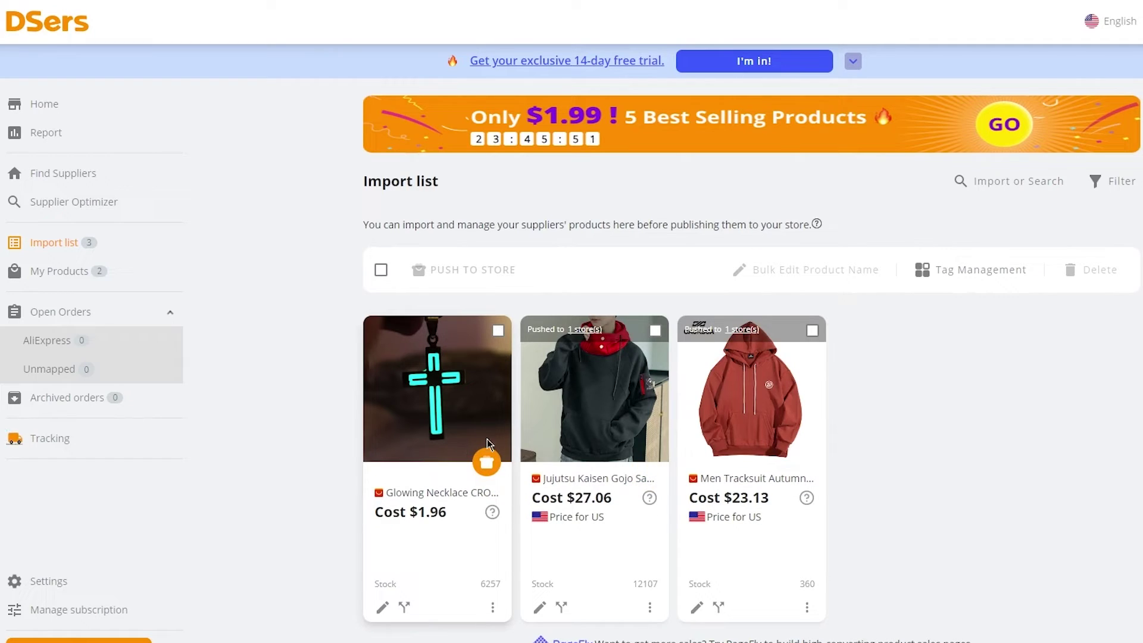
{"action": "left_click", "coordinate": [482, 468]}
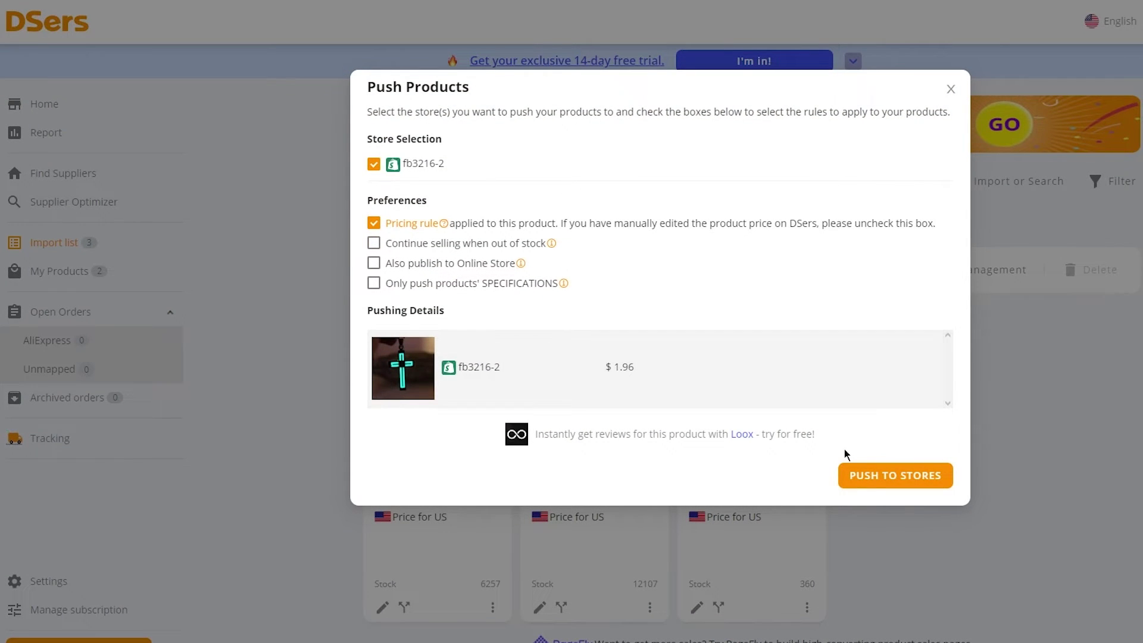
{"action": "left_click", "coordinate": [882, 484]}
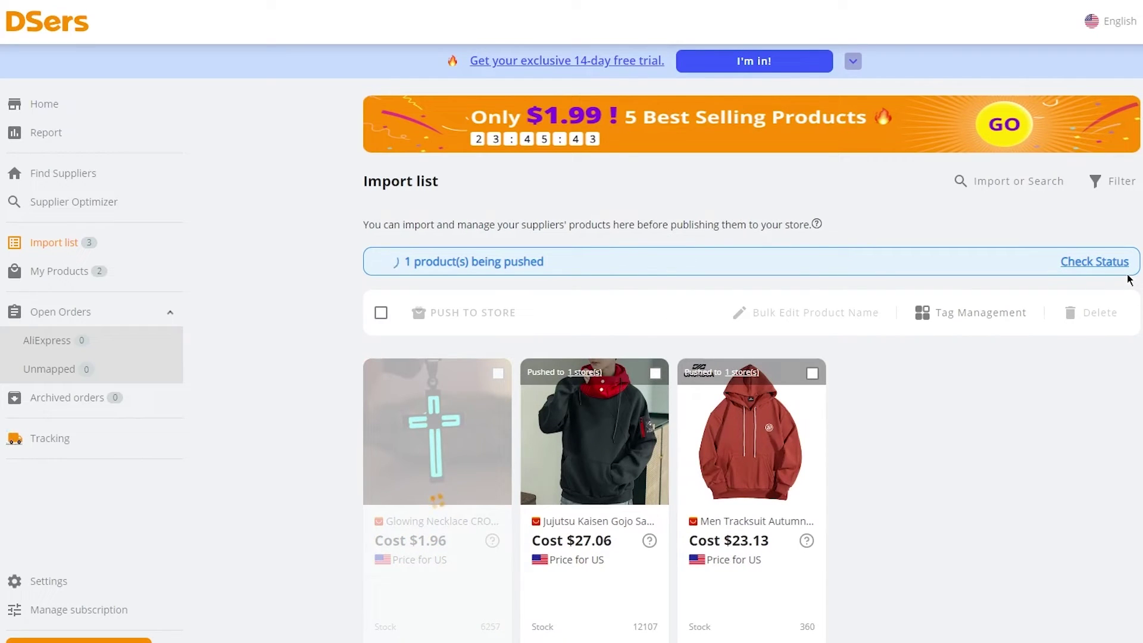
{"action": "left_click", "coordinate": [1107, 263]}
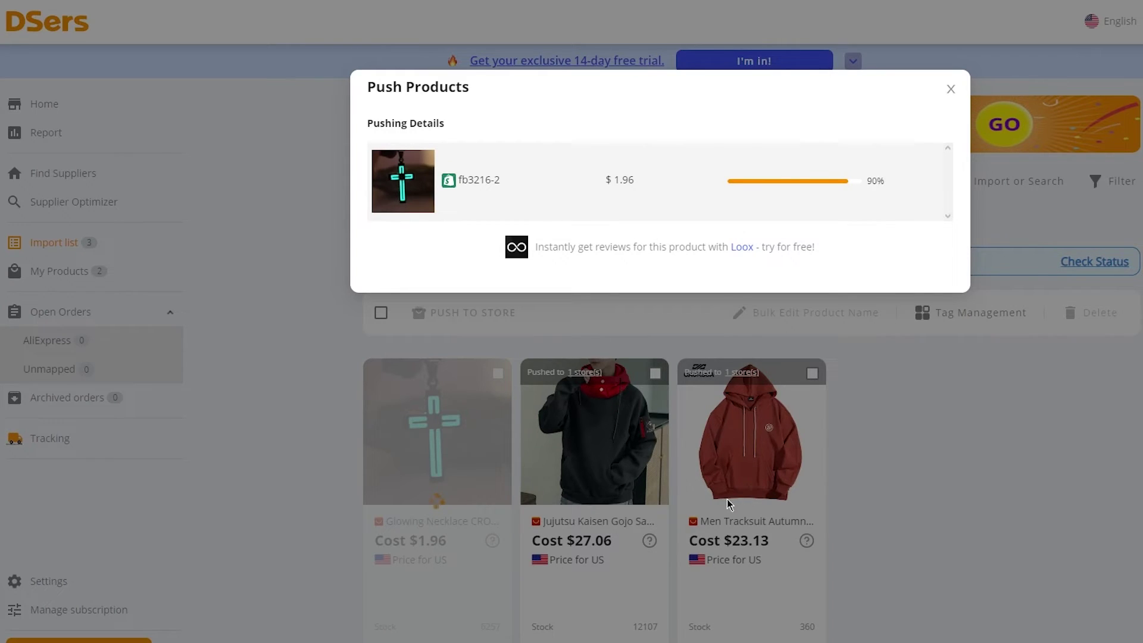
{"action": "left_click", "coordinate": [842, 447]}
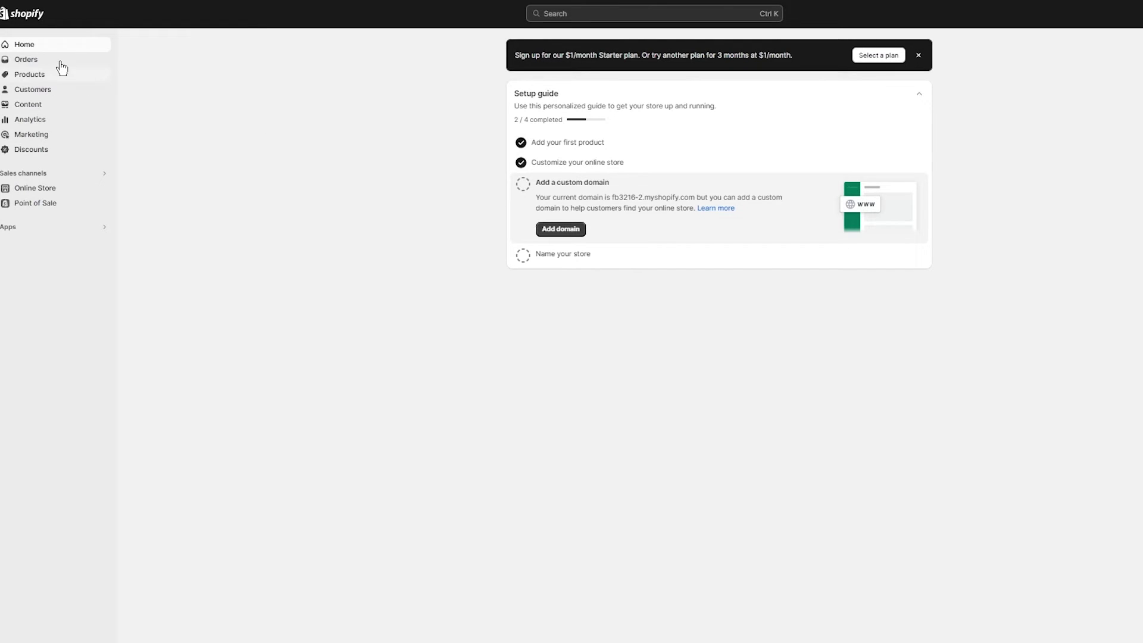
Switch to Shopify, open the glowing cross necklace product and add it to the New Deals And Products collection
{"action": "left_click", "coordinate": [57, 75]}
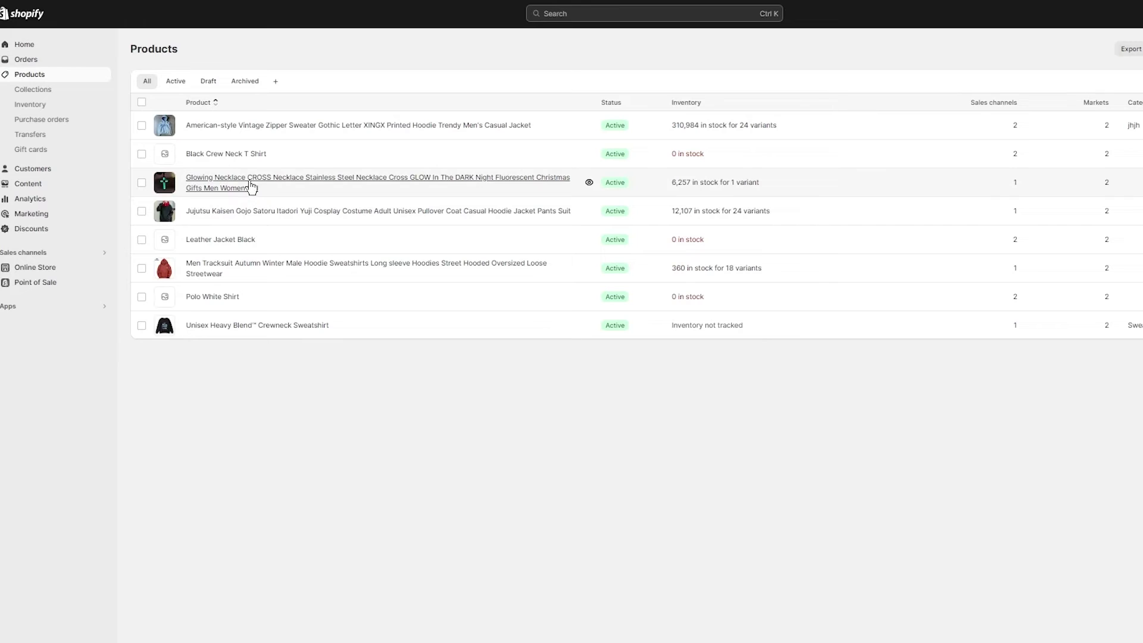
{"action": "left_click", "coordinate": [256, 187]}
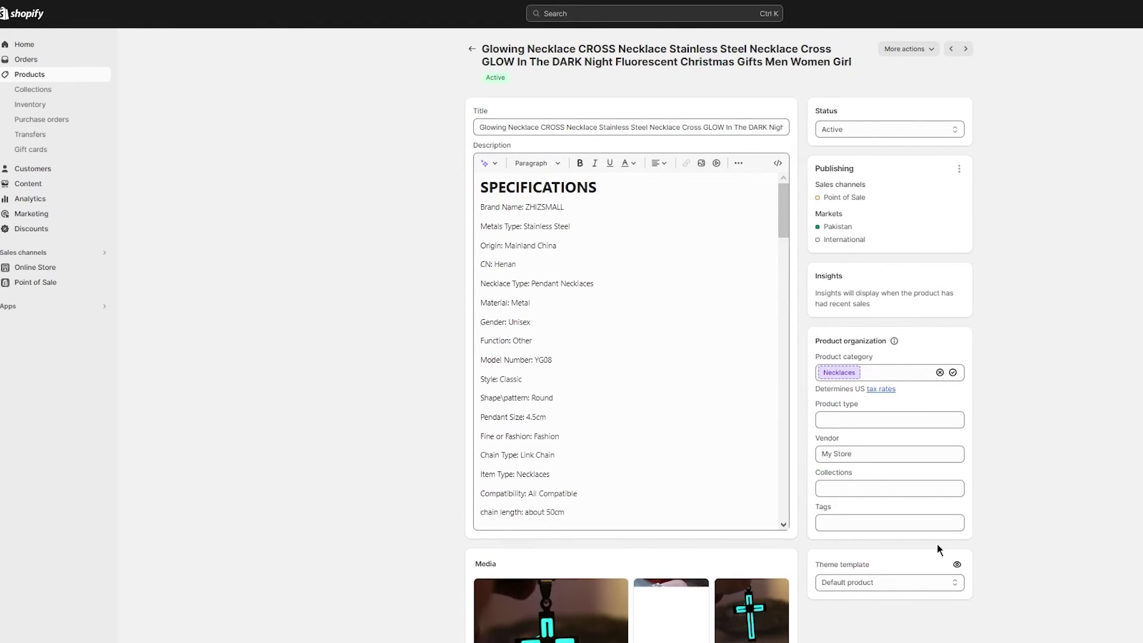
{"action": "left_click", "coordinate": [830, 484]}
{"action": "left_click", "coordinate": [856, 533]}
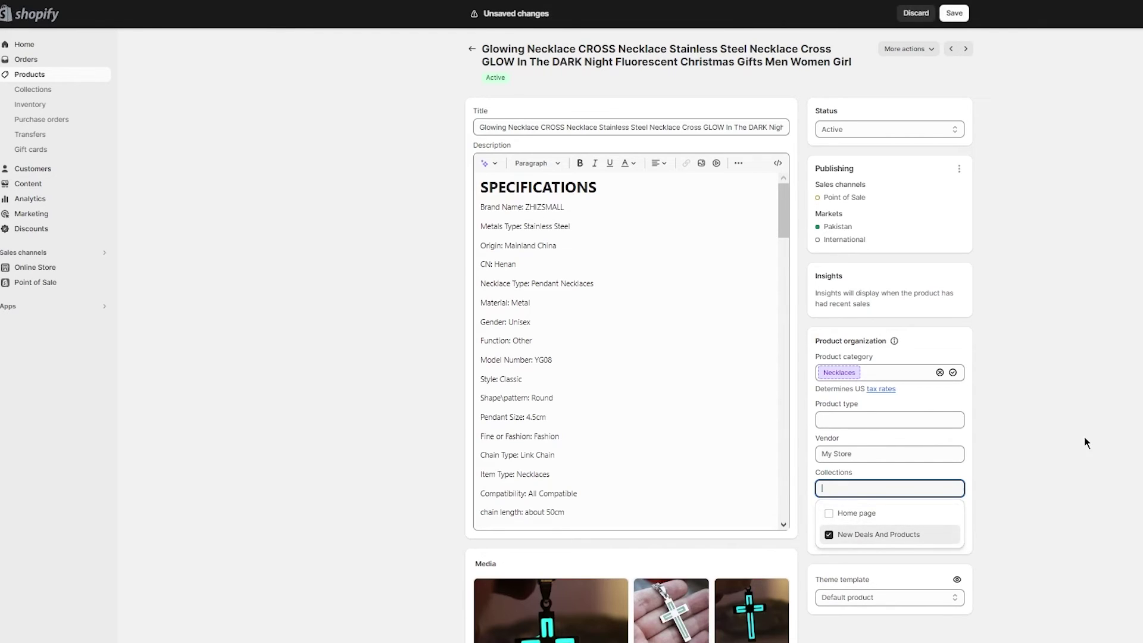
{"action": "left_click", "coordinate": [1046, 315]}
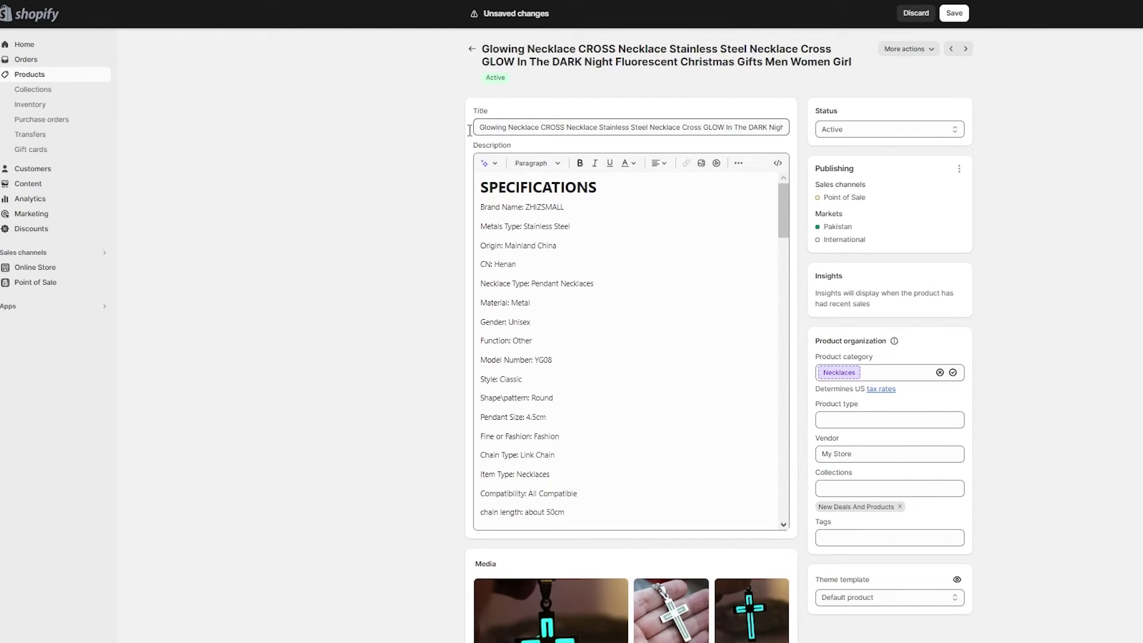
Review the necklace's description, media, variants and search engine listing, and save the product
{"action": "scroll", "coordinate": [596, 297], "scroll_direction": "down", "scroll_amount": 5}
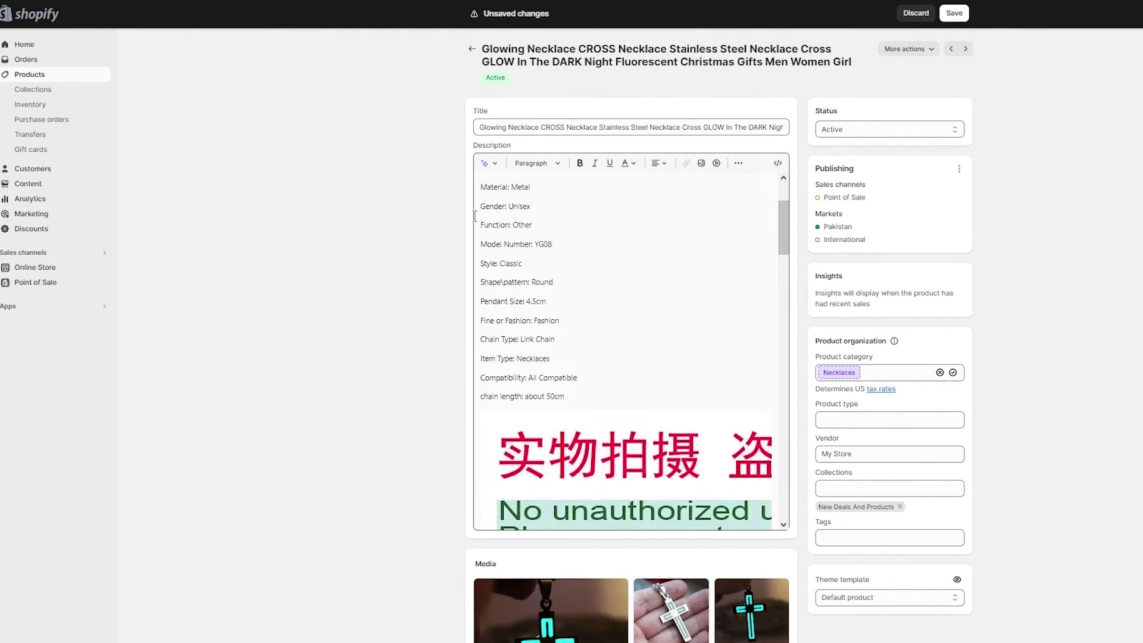
{"action": "scroll", "coordinate": [395, 263], "scroll_direction": "down", "scroll_amount": 6}
{"action": "scroll", "coordinate": [595, 65], "scroll_direction": "down", "scroll_amount": 10}
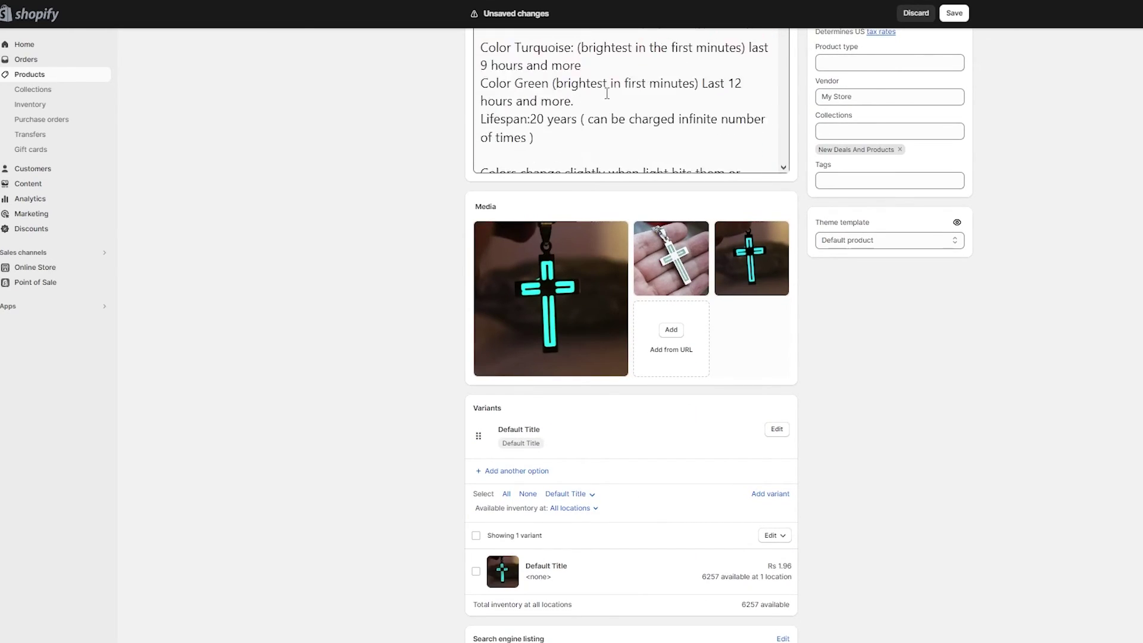
{"action": "scroll", "coordinate": [426, 198], "scroll_direction": "down", "scroll_amount": 3}
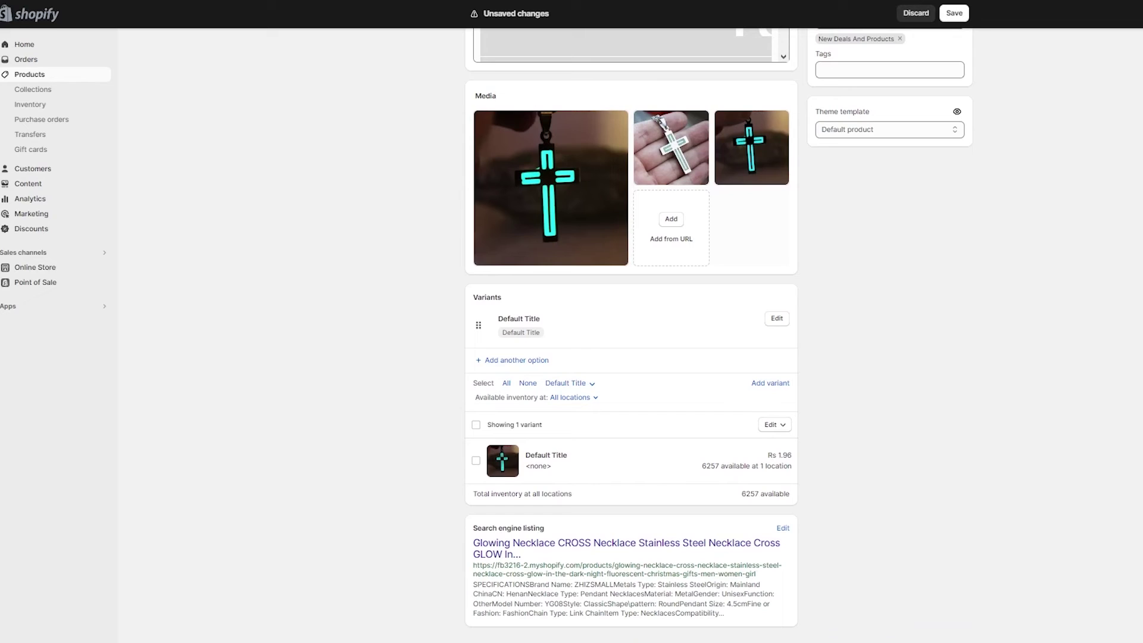
{"action": "key", "text": "ctrl+s"}
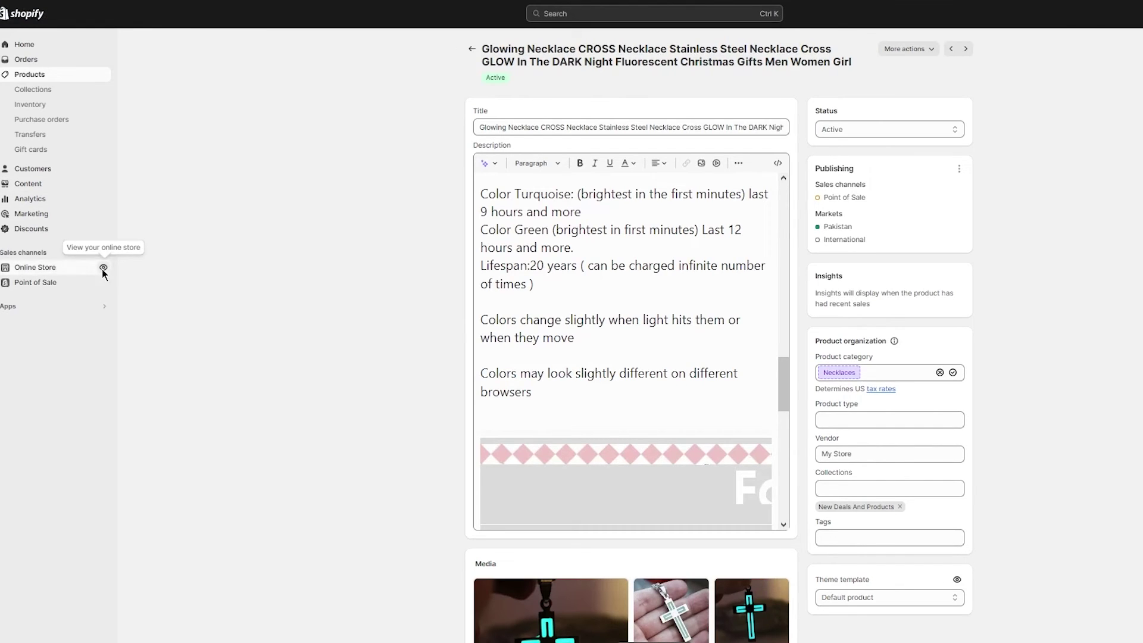
View the online store, look through its home page for the necklace and open the New Deals And Products collection
{"action": "left_click", "coordinate": [102, 269]}
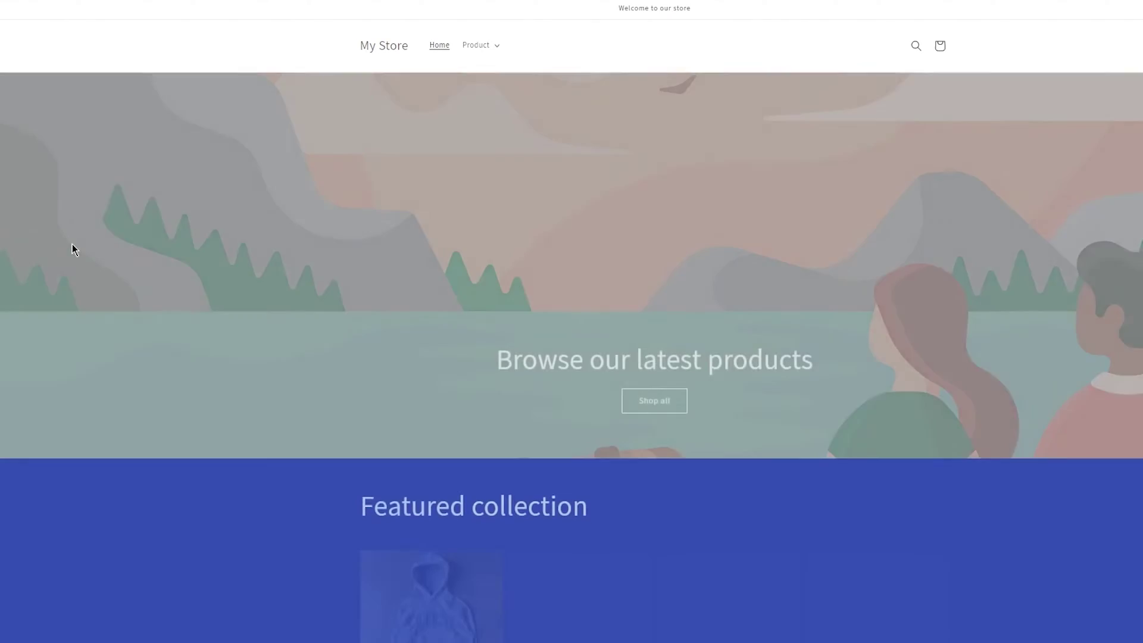
{"action": "scroll", "coordinate": [682, 294], "scroll_direction": "down", "scroll_amount": 5}
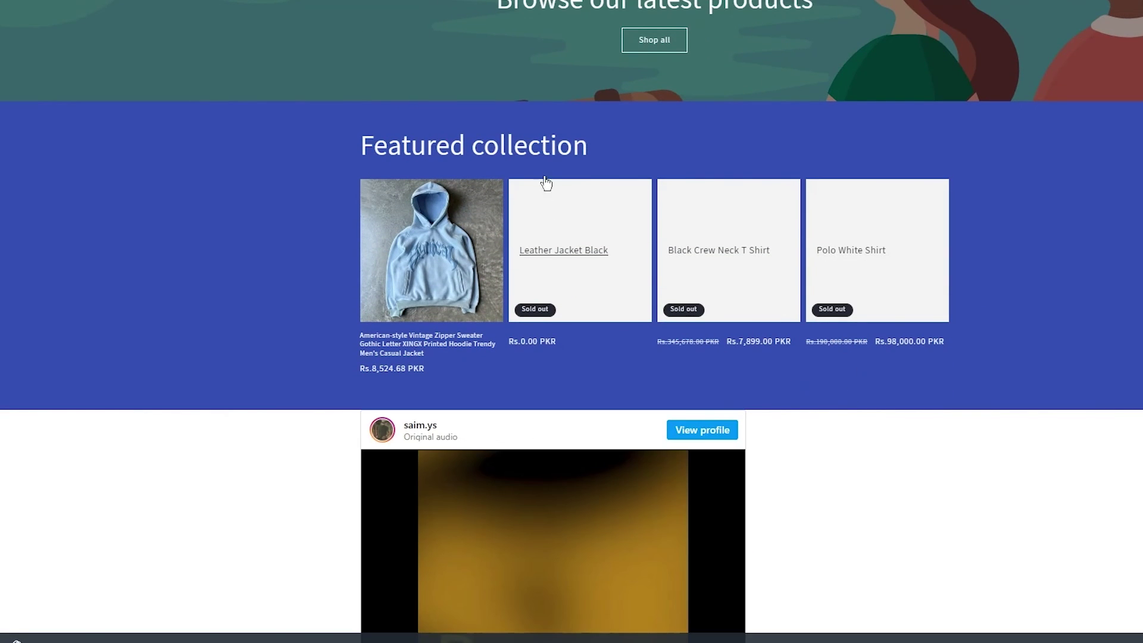
{"action": "scroll", "coordinate": [949, 276], "scroll_direction": "down", "scroll_amount": 15}
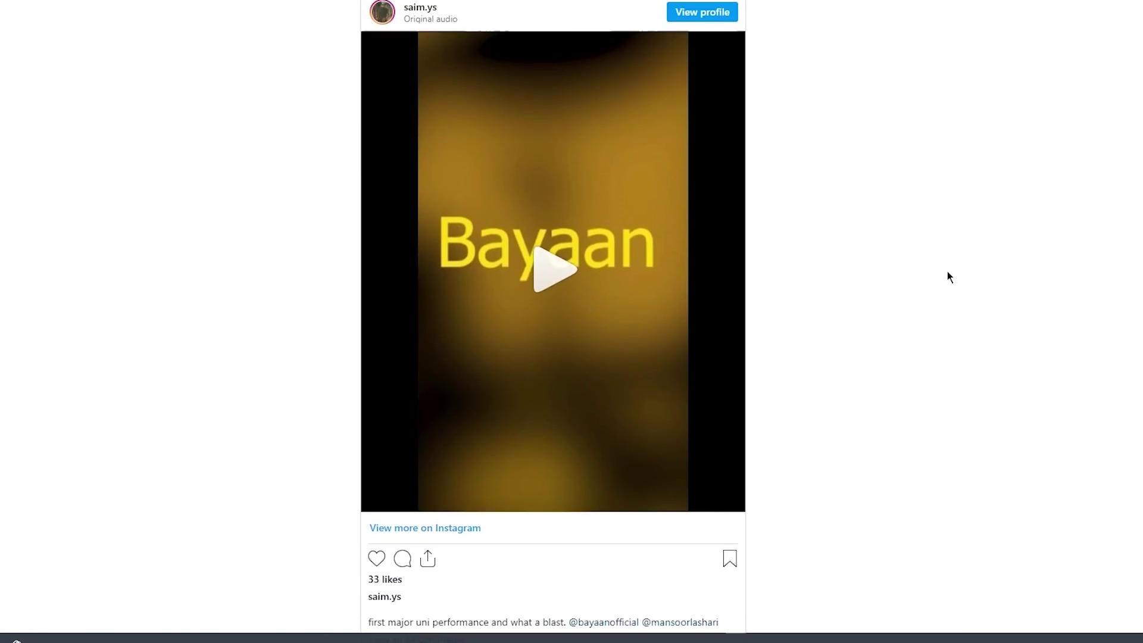
{"action": "scroll", "coordinate": [937, 277], "scroll_direction": "up", "scroll_amount": 4}
{"action": "scroll", "coordinate": [937, 277], "scroll_direction": "down", "scroll_amount": 6}
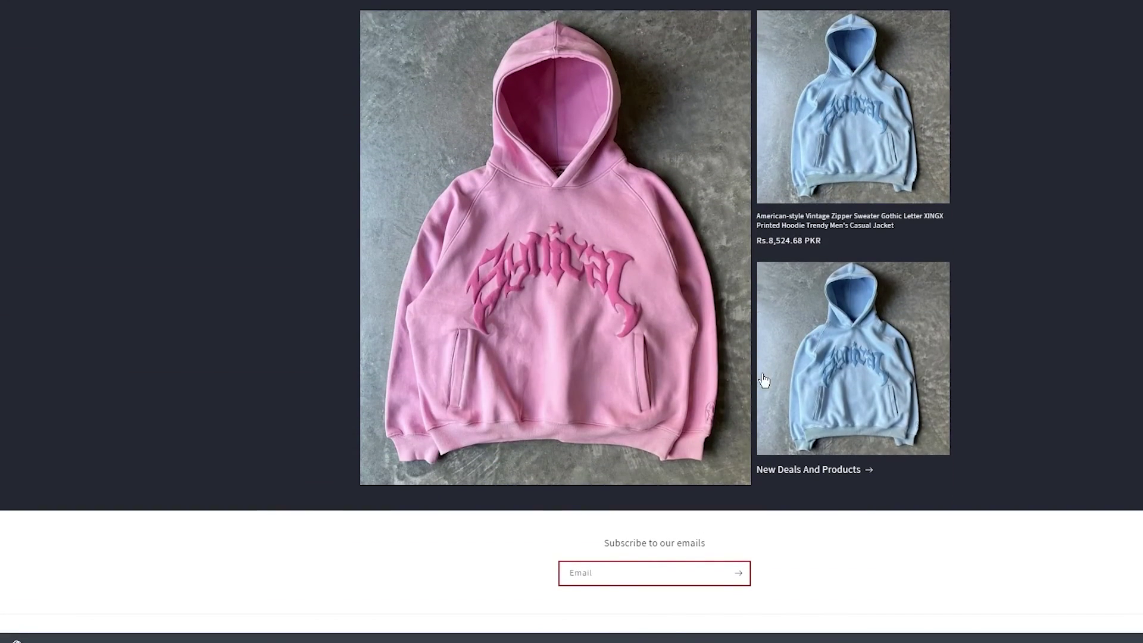
{"action": "left_click", "coordinate": [806, 339]}
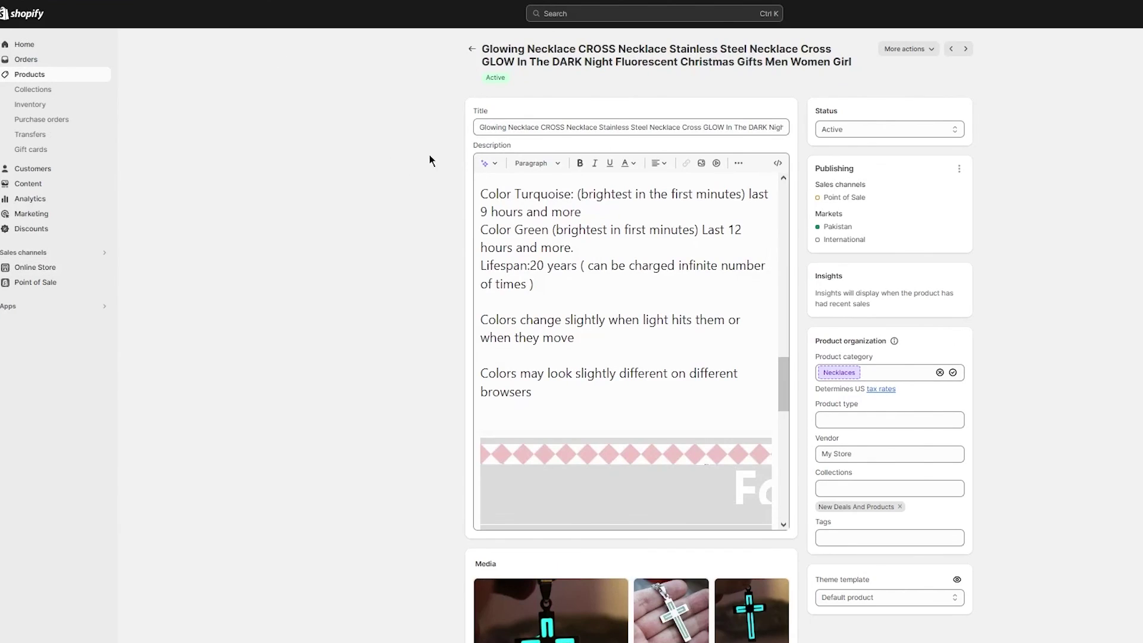
{"action": "left_click", "coordinate": [471, 48]}
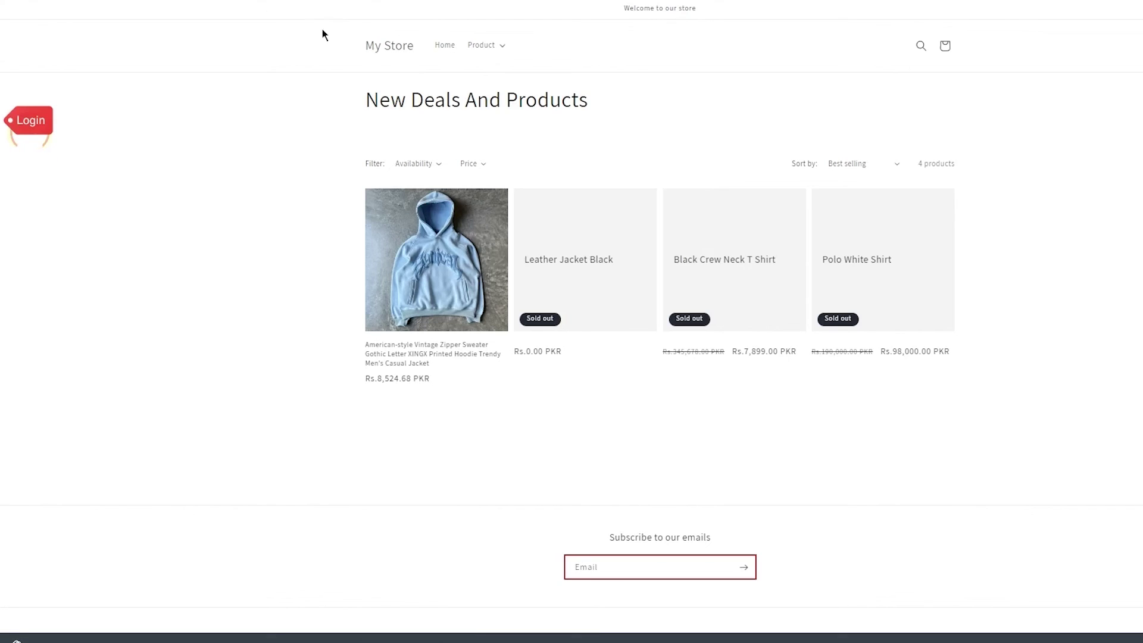